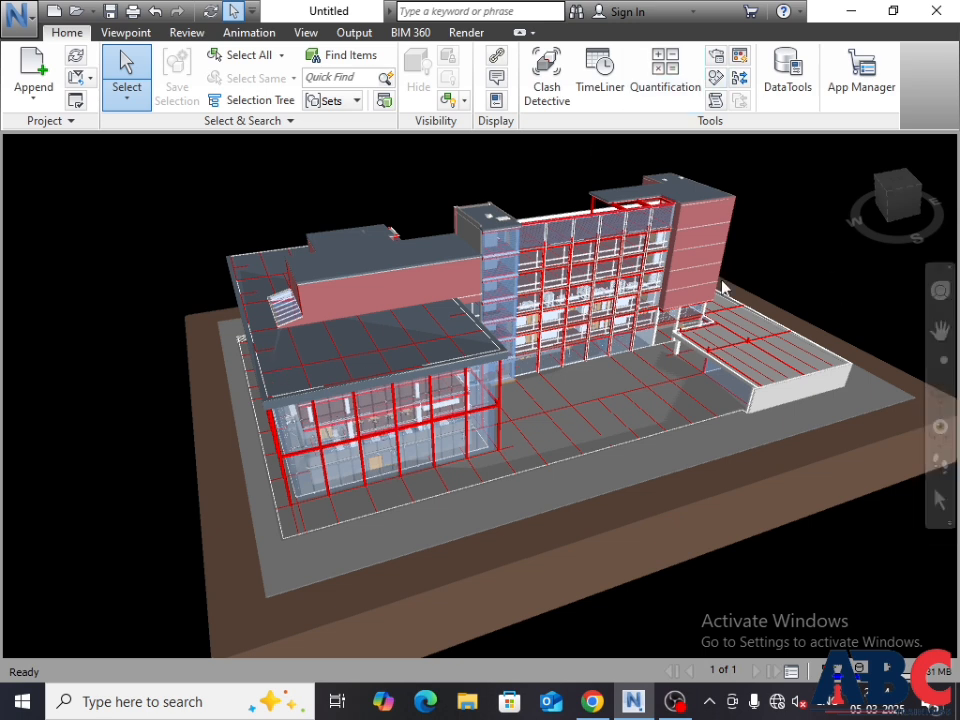
Display the item properties alongside the building model and open Clash Detective
click(497, 108)
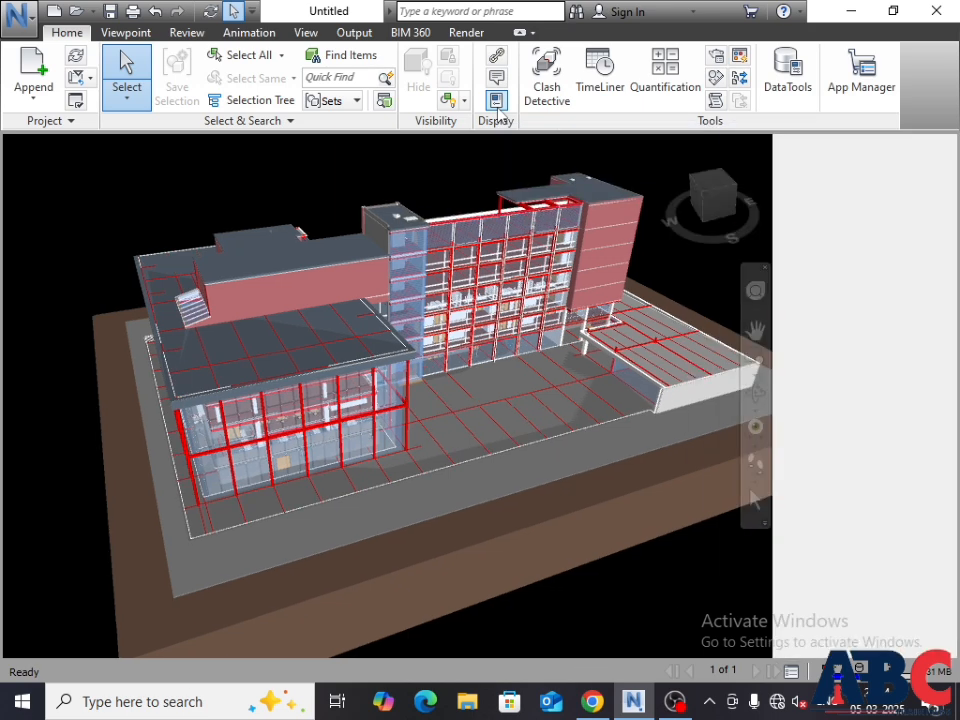
click(497, 108)
click(497, 104)
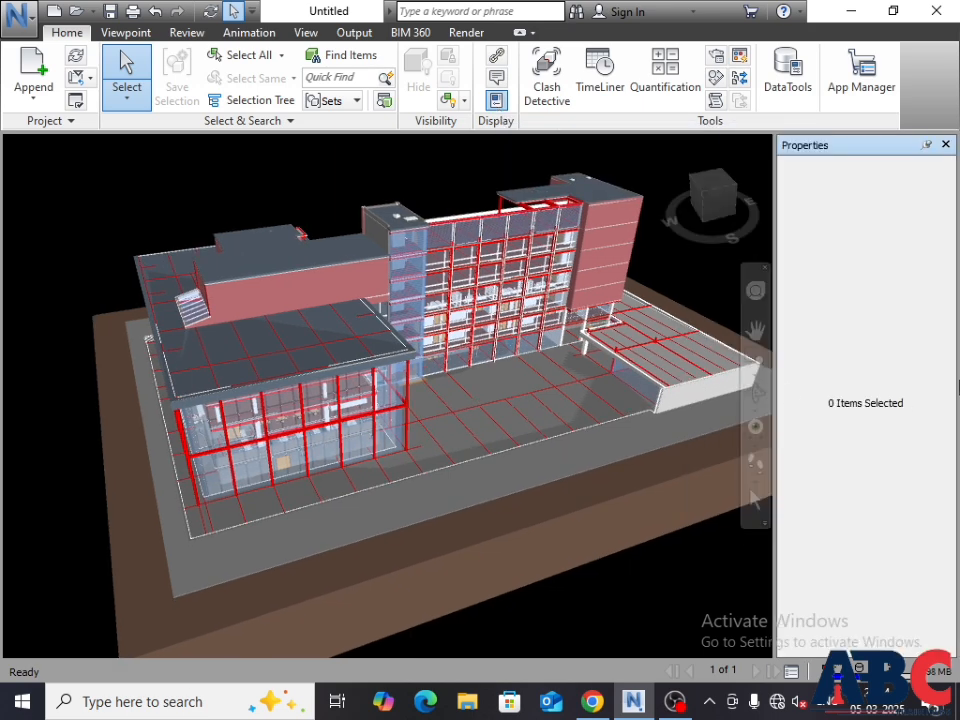
scroll(465, 352, down, 3)
scroll(253, 388, up, 4)
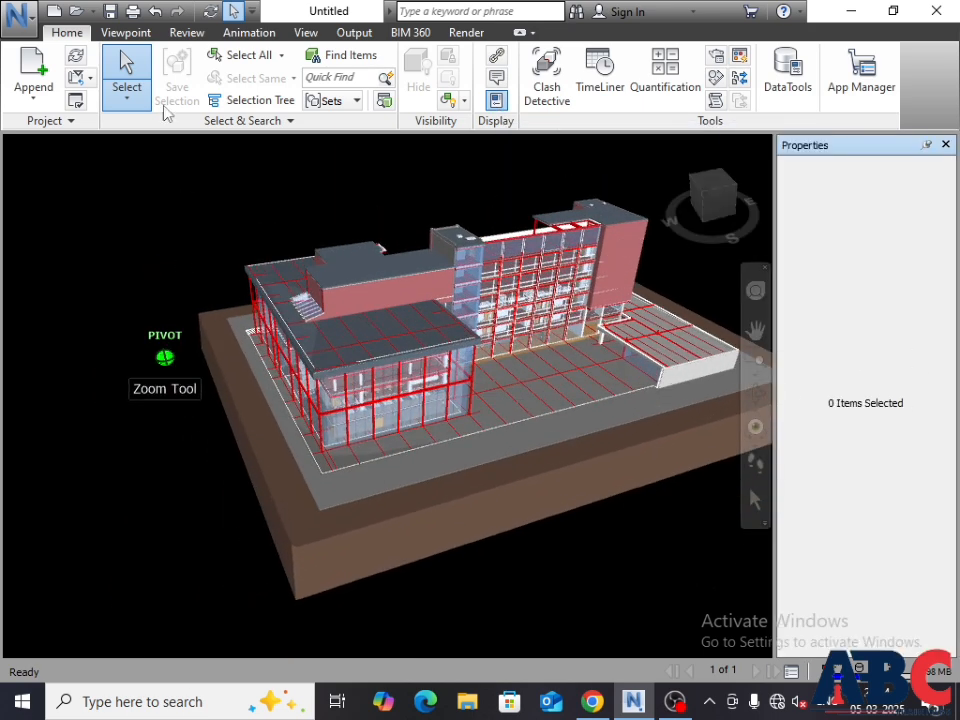
click(547, 75)
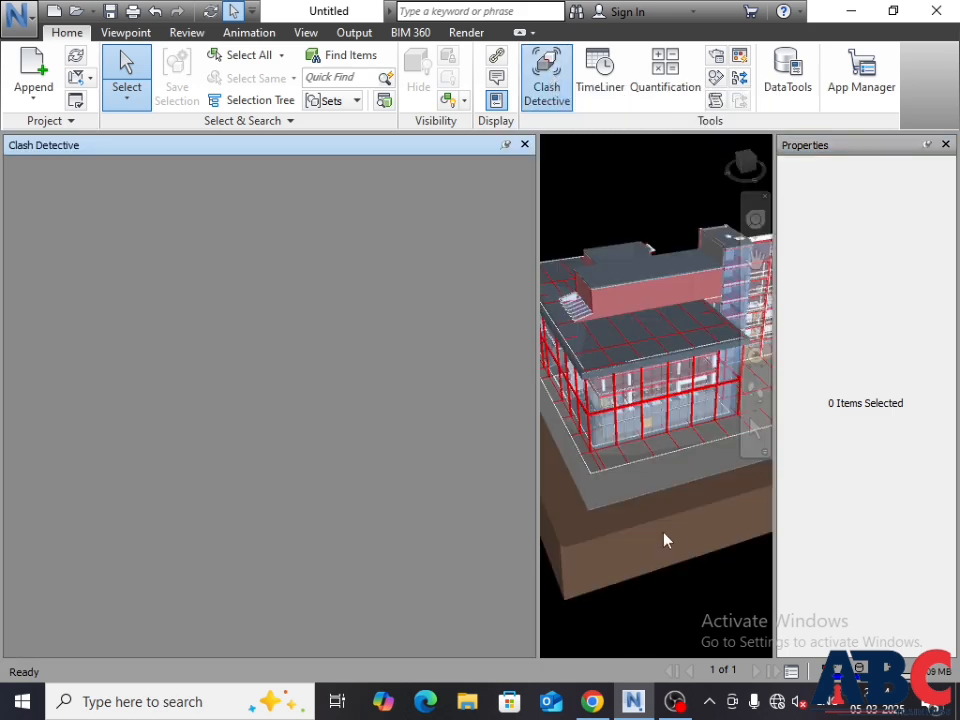
scroll(650, 505, down, 4)
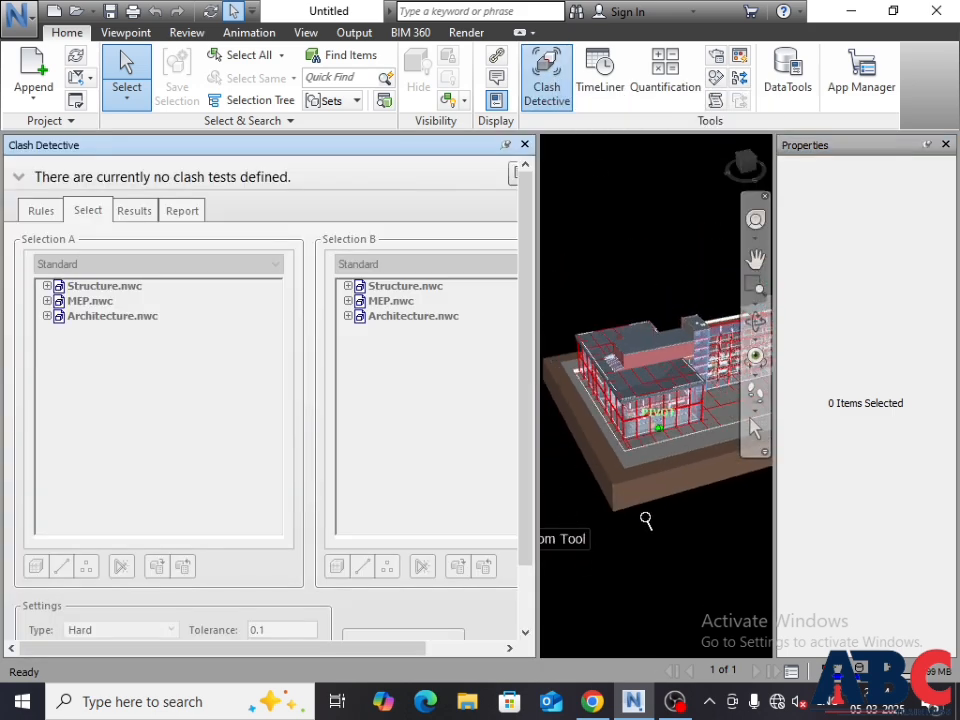
scroll(713, 428, up, 5)
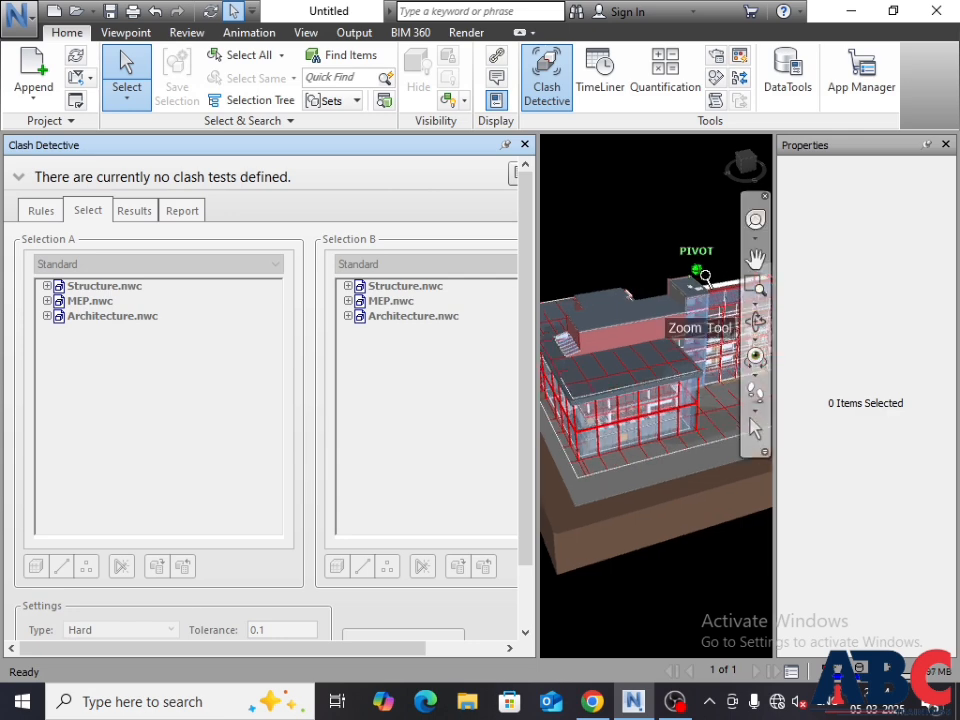
scroll(708, 443, up, 2)
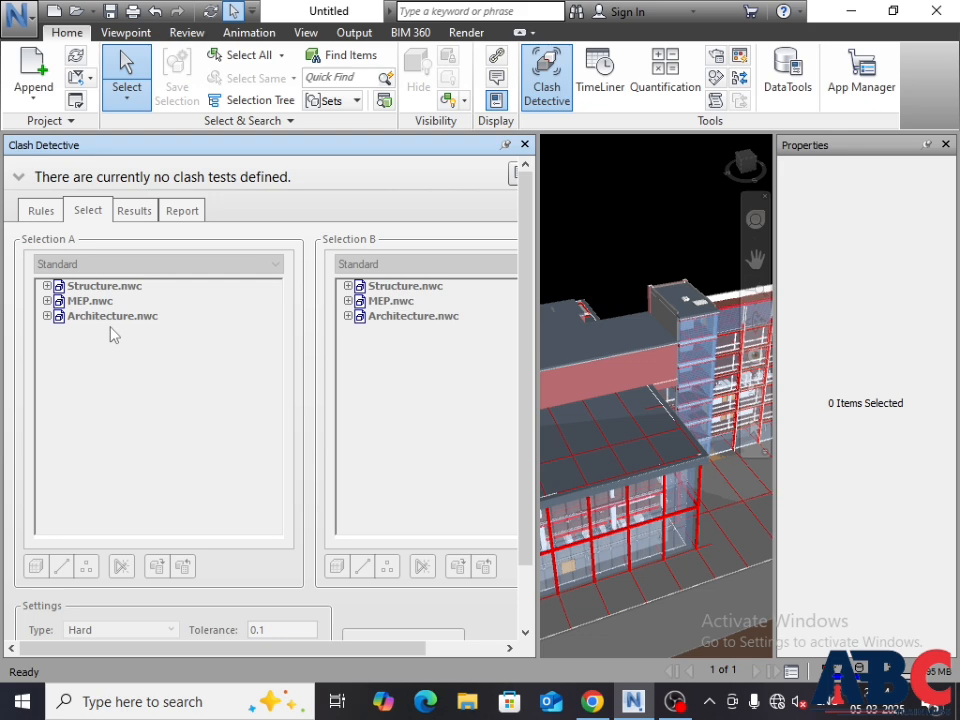
scroll(664, 396, down, 5)
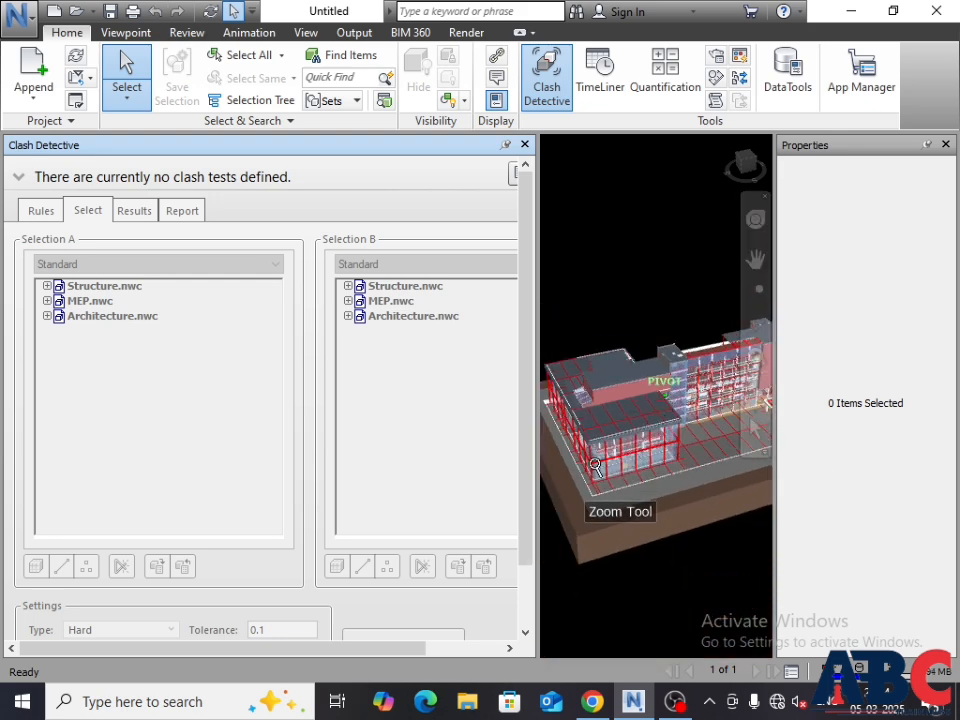
scroll(576, 516, up, 3)
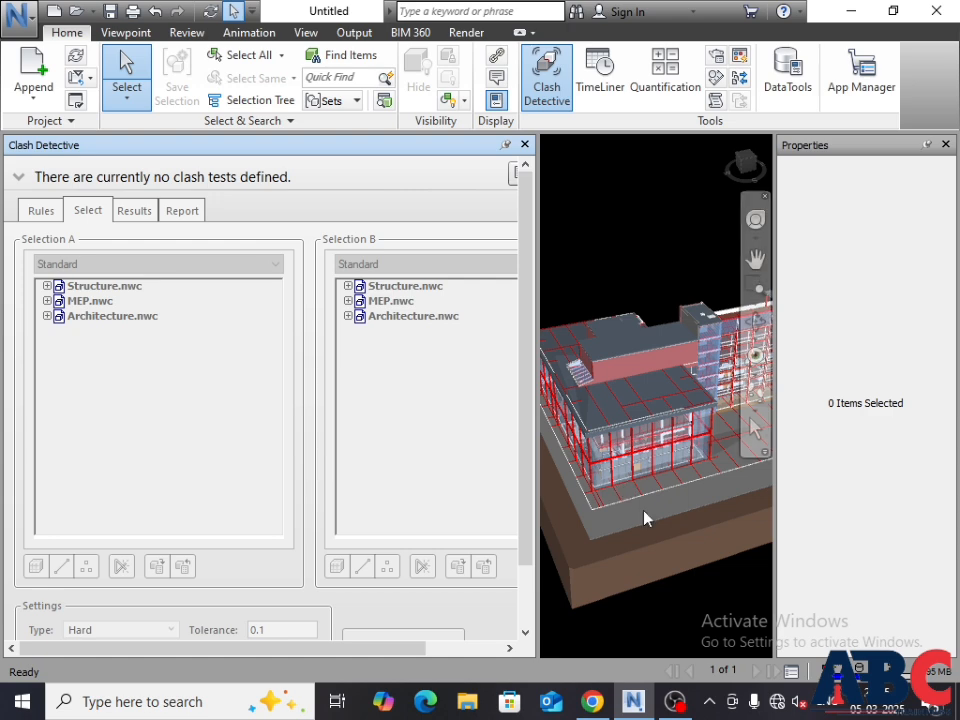
scroll(643, 511, up, 1)
scroll(660, 401, down, 2)
scroll(600, 489, up, 2)
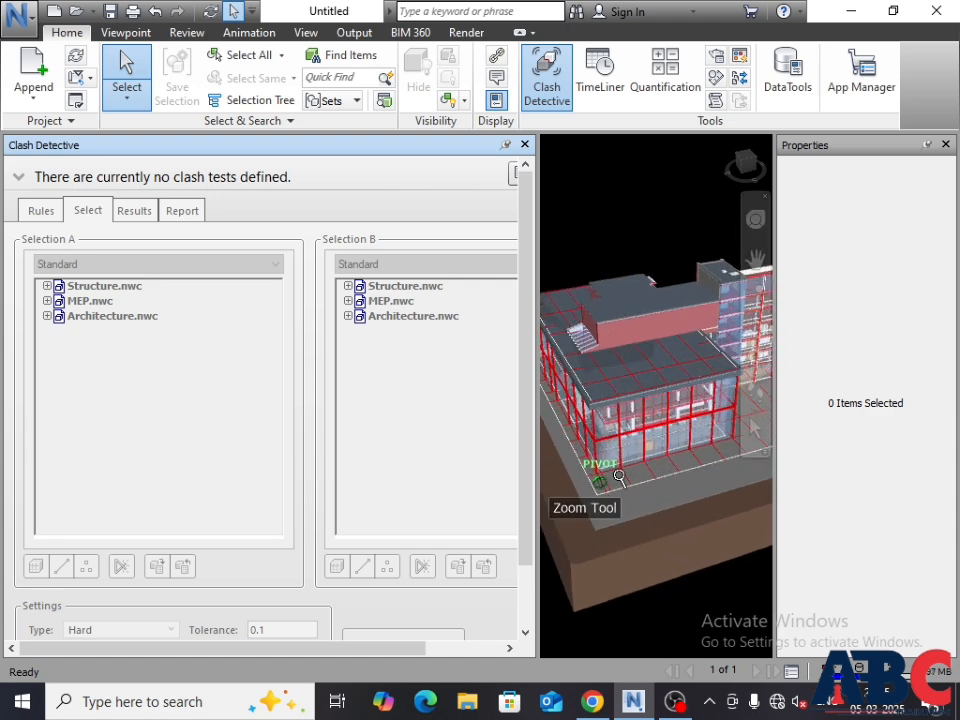
click(19, 179)
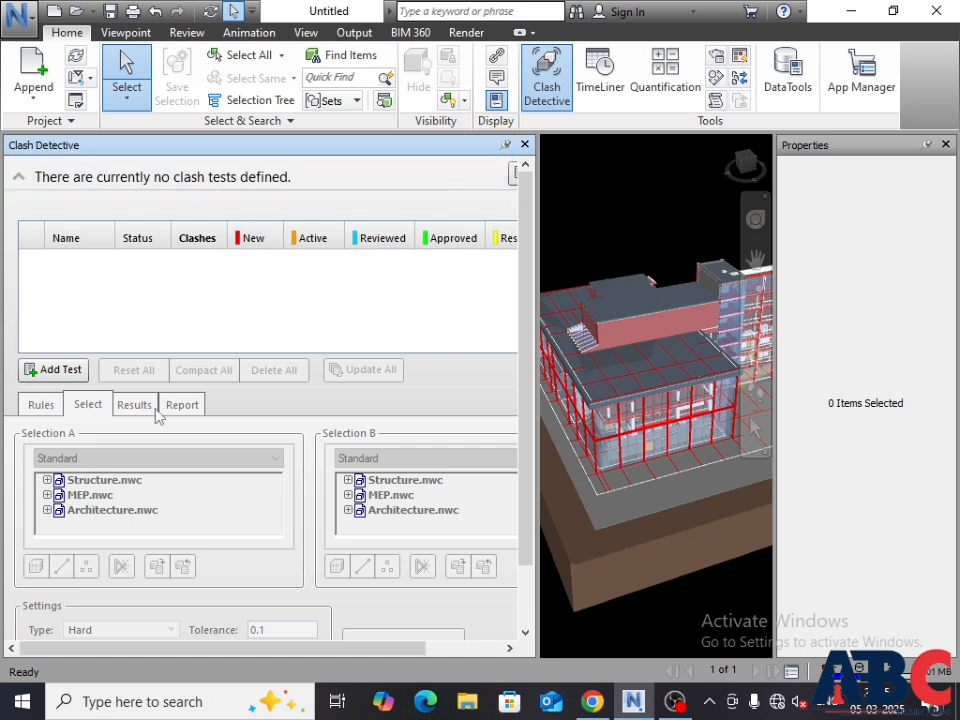
double_click(60, 372)
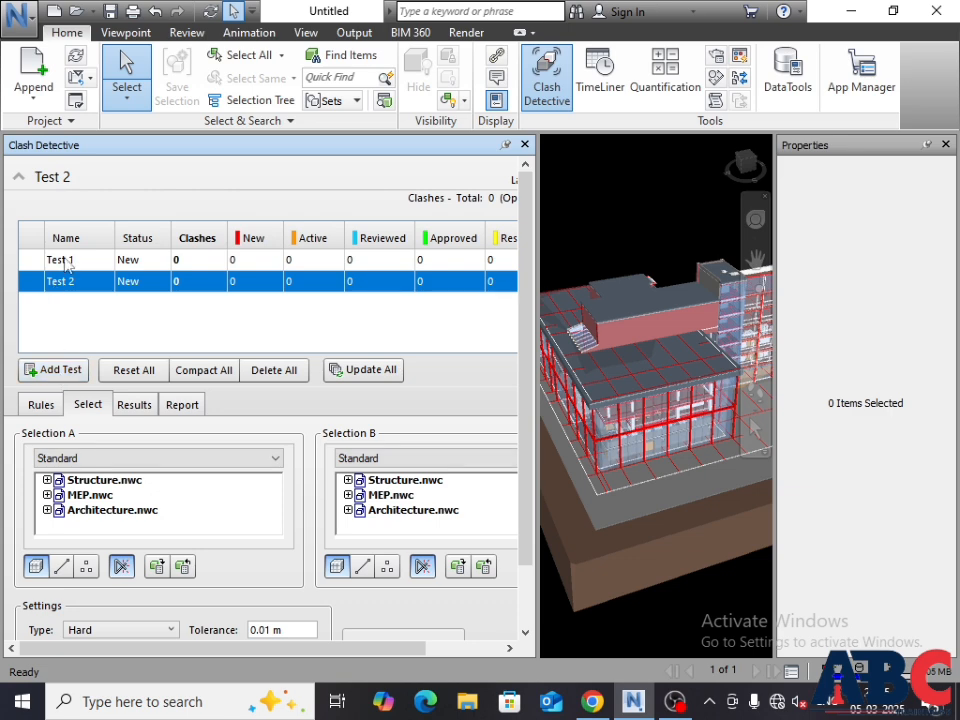
click(288, 374)
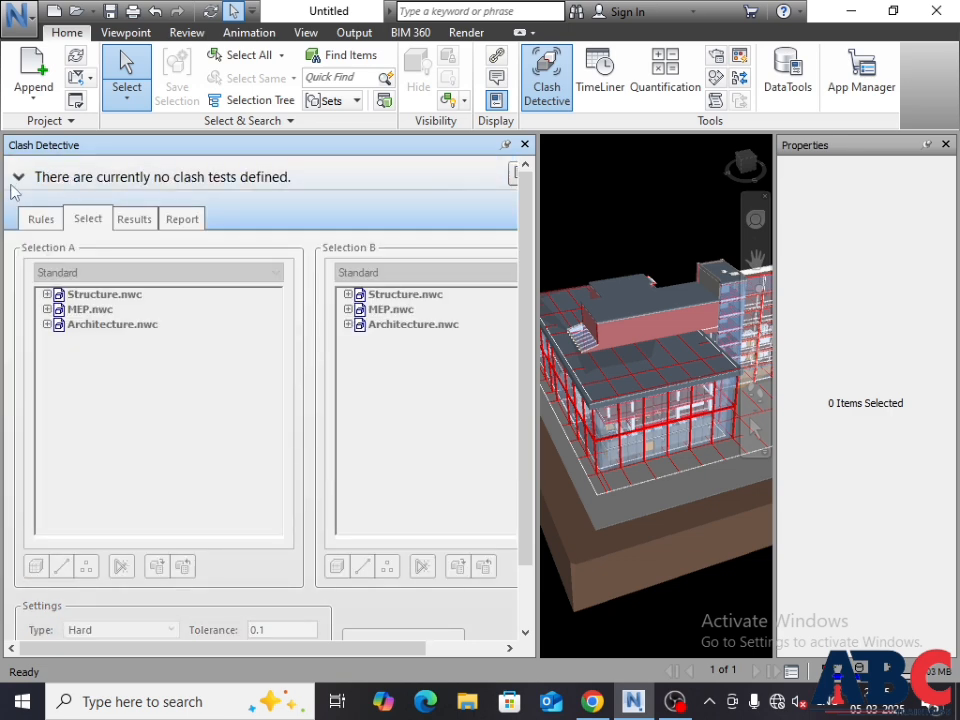
Add two clash tests and rename the first one "floor vs mep"
click(18, 184)
double_click(58, 369)
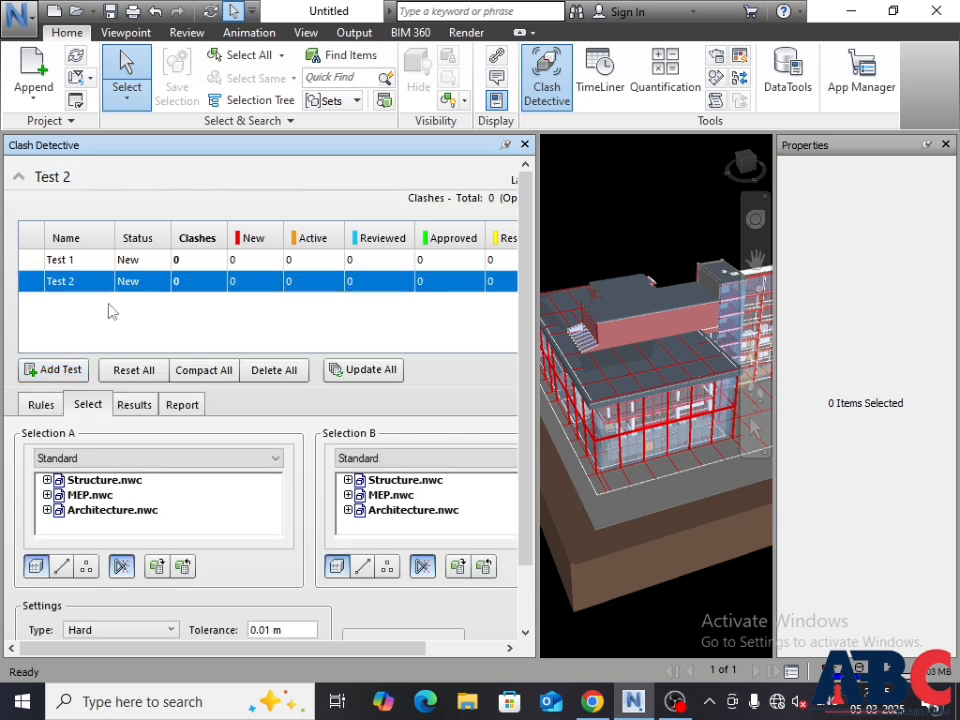
right_click(71, 264)
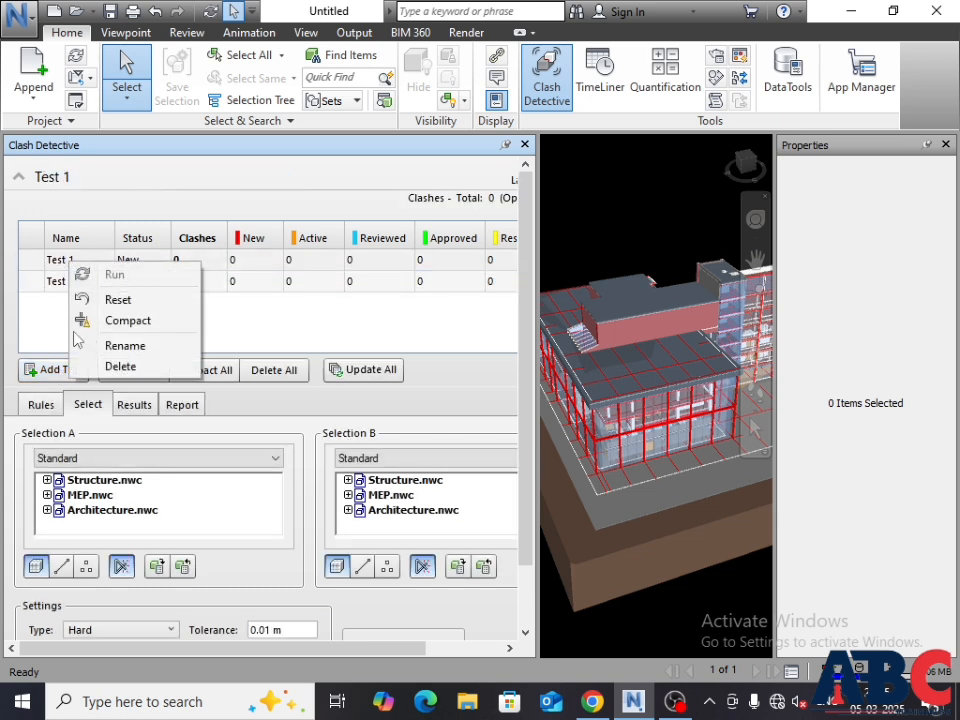
click(112, 346)
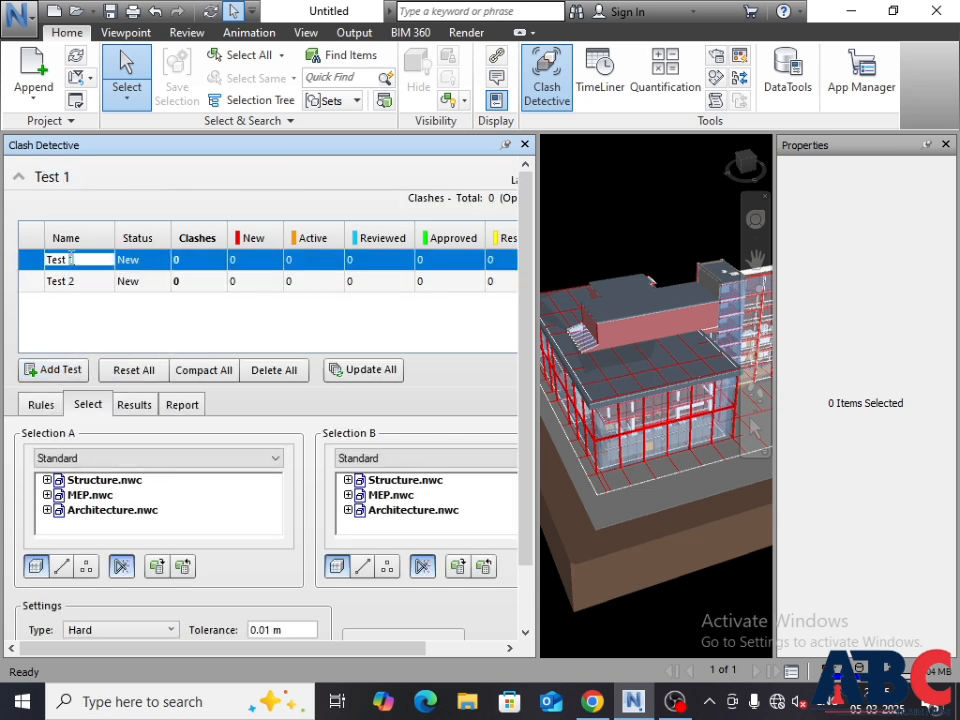
drag(75, 259, 42, 262)
text(floor vs mep)
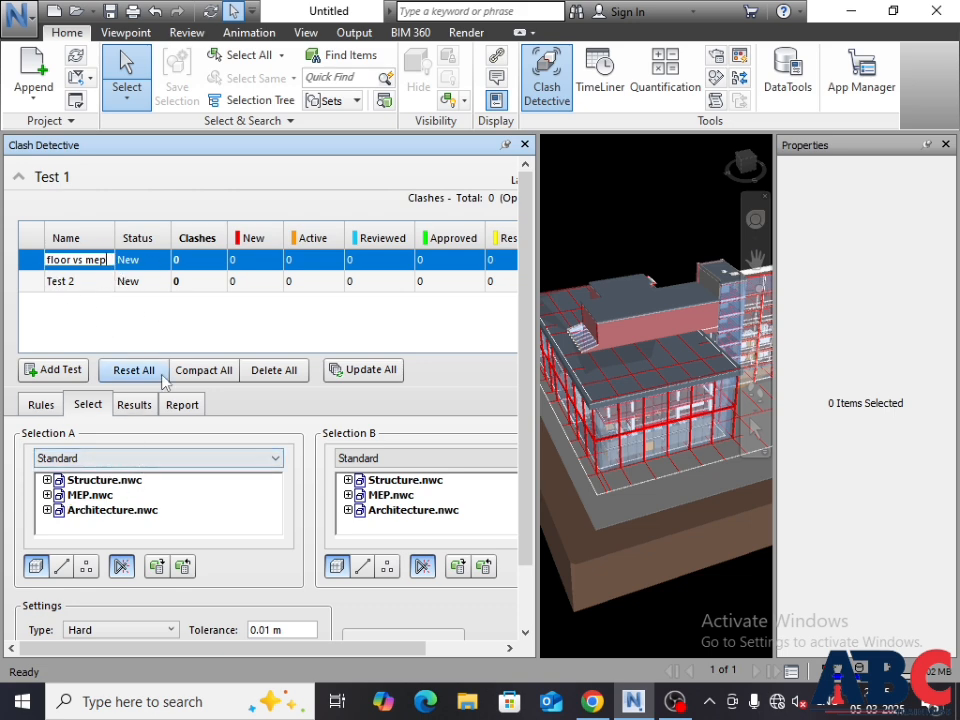
Set Selection A to the 2ND FLOOR level of Architecture.nwc and Selection B to MEP.nwc
scroll(176, 421, down, 2)
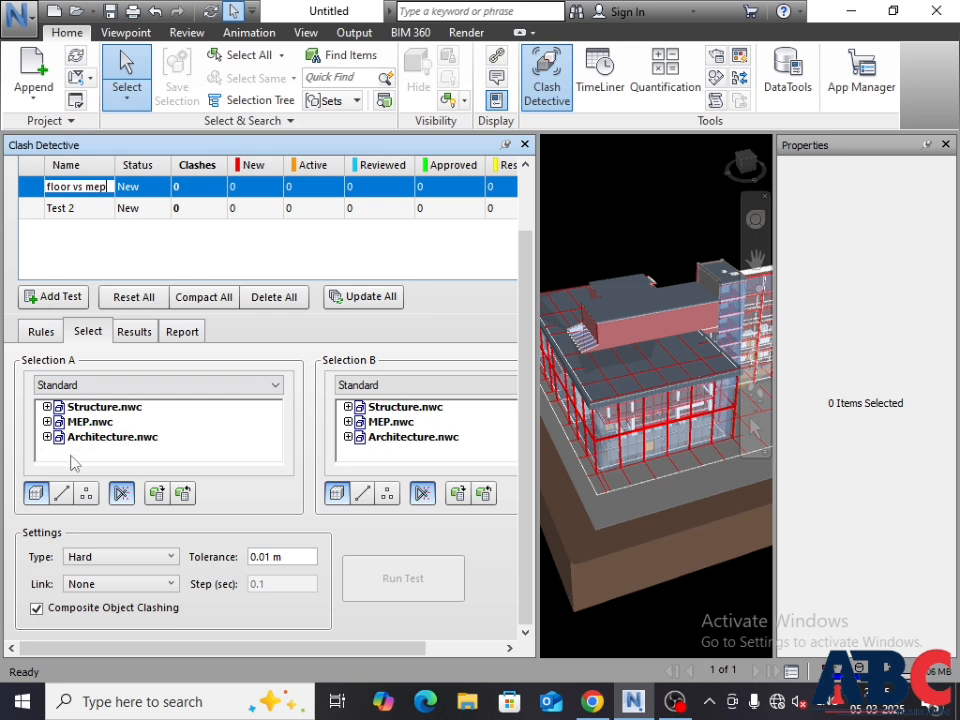
click(46, 437)
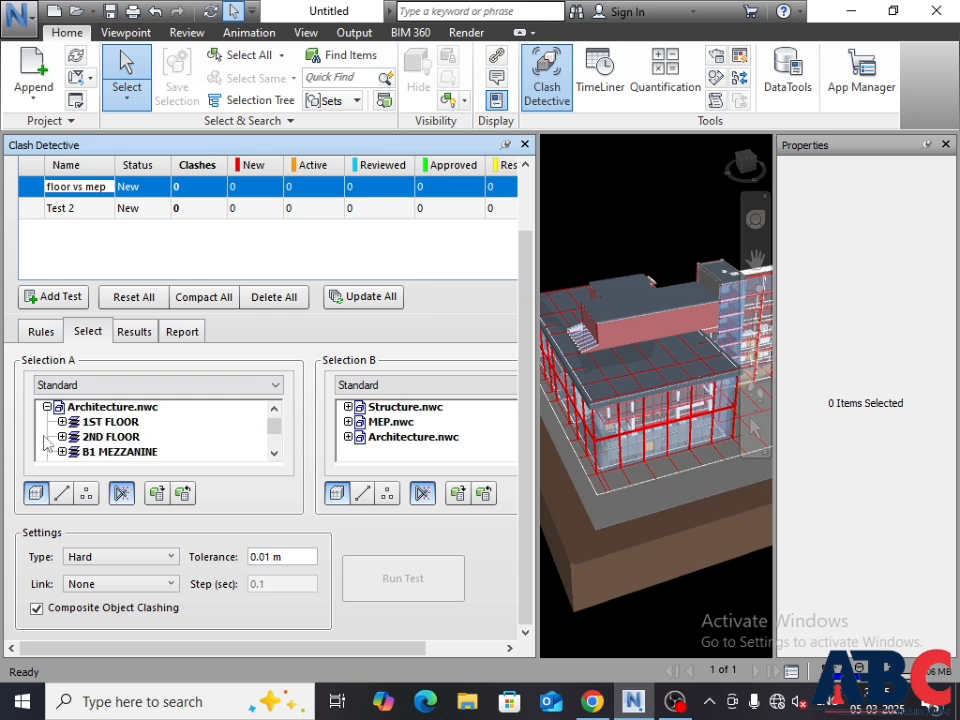
click(105, 437)
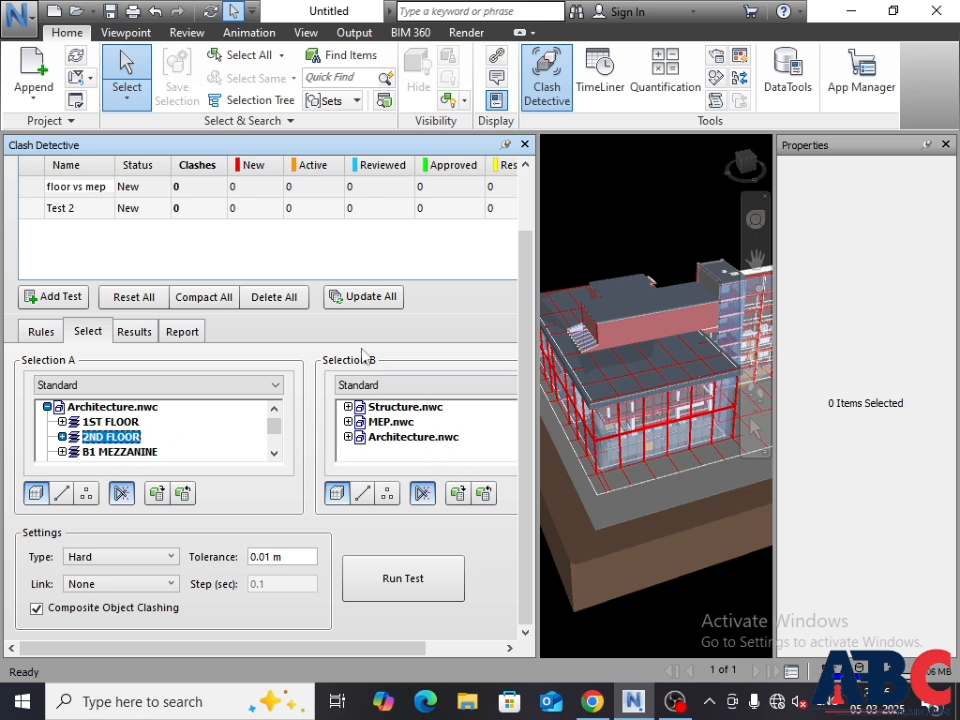
click(392, 423)
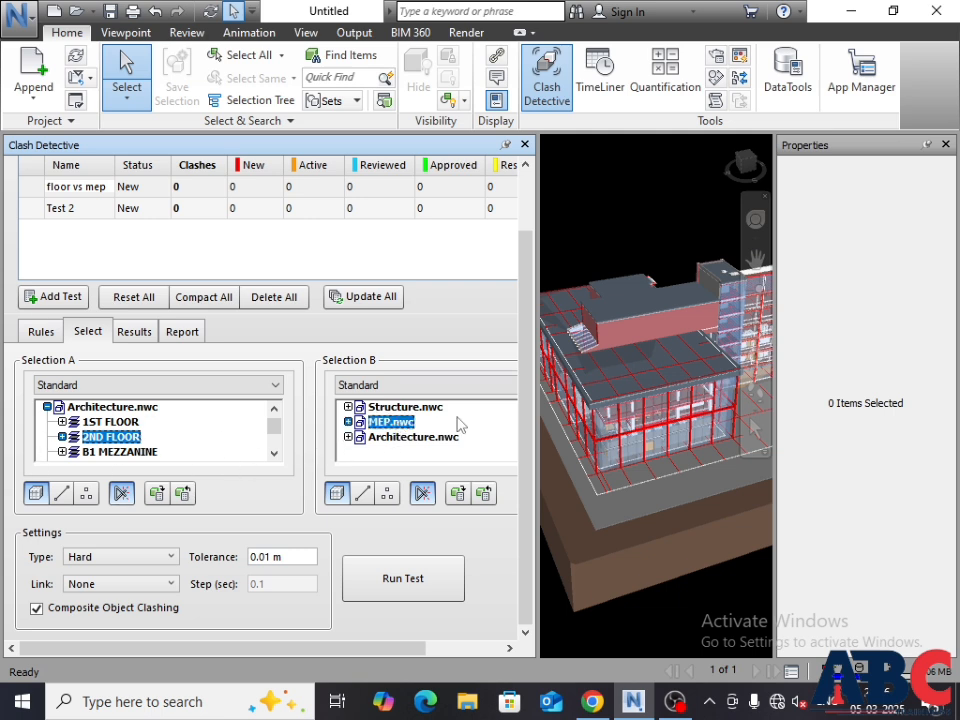
Examine the test's ignore-clash rules, its results list and the report content options
click(42, 331)
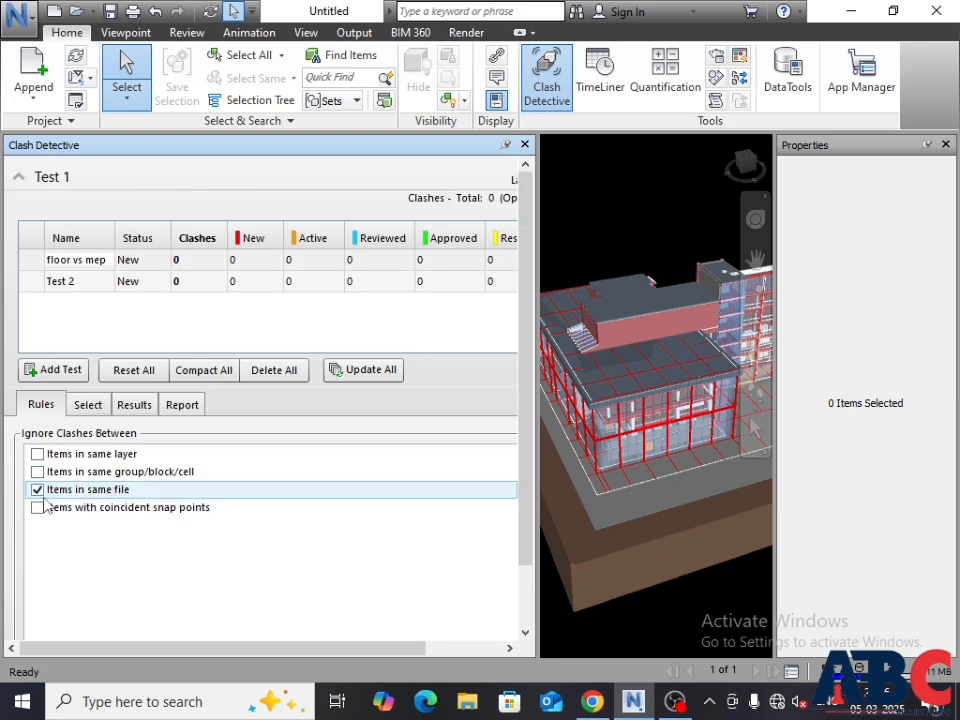
click(134, 404)
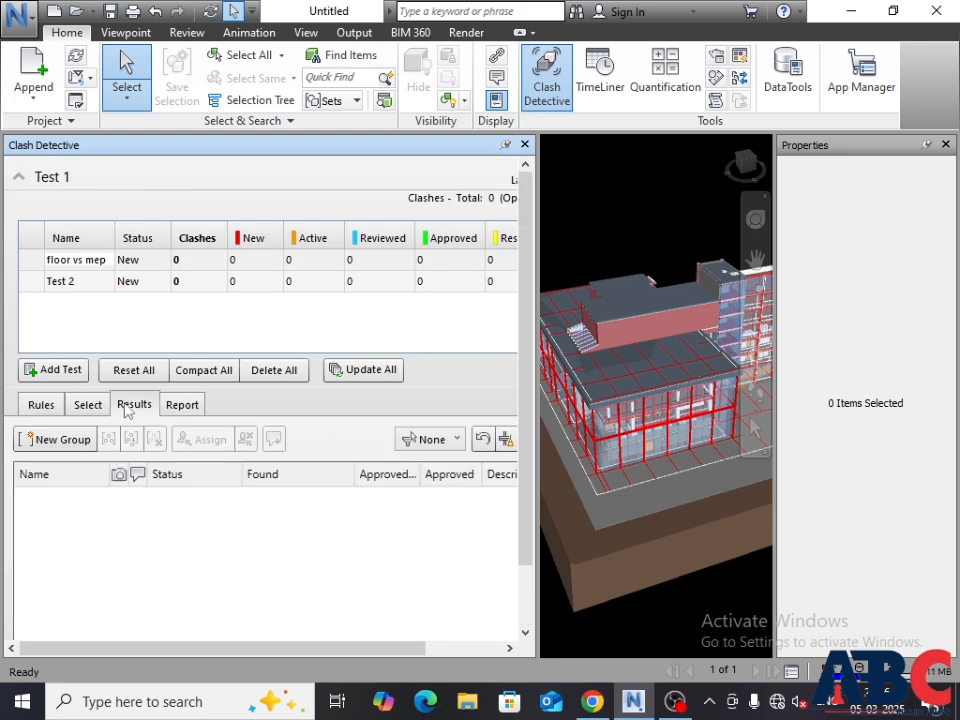
click(178, 411)
scroll(201, 478, down, 4)
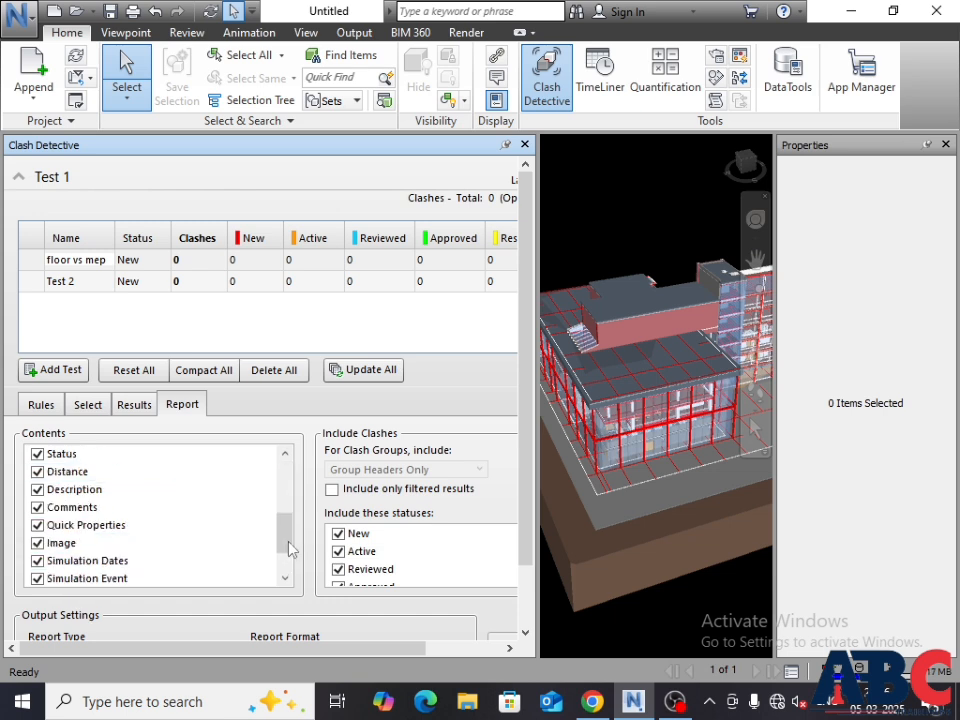
scroll(172, 498, up, 4)
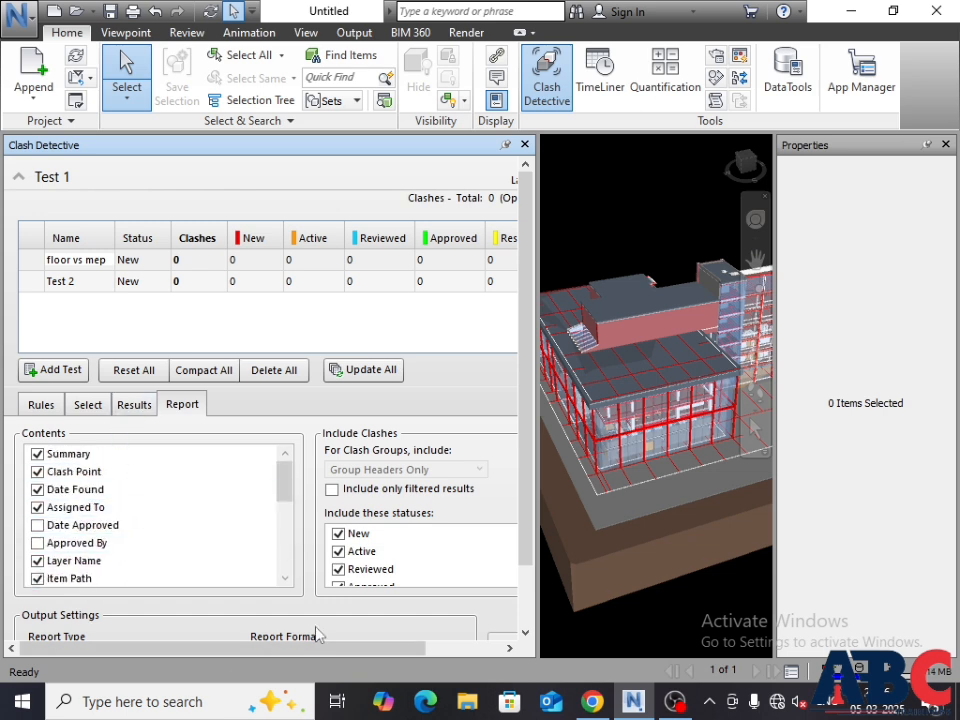
scroll(420, 551, down, 1)
scroll(287, 560, down, 4)
click(134, 404)
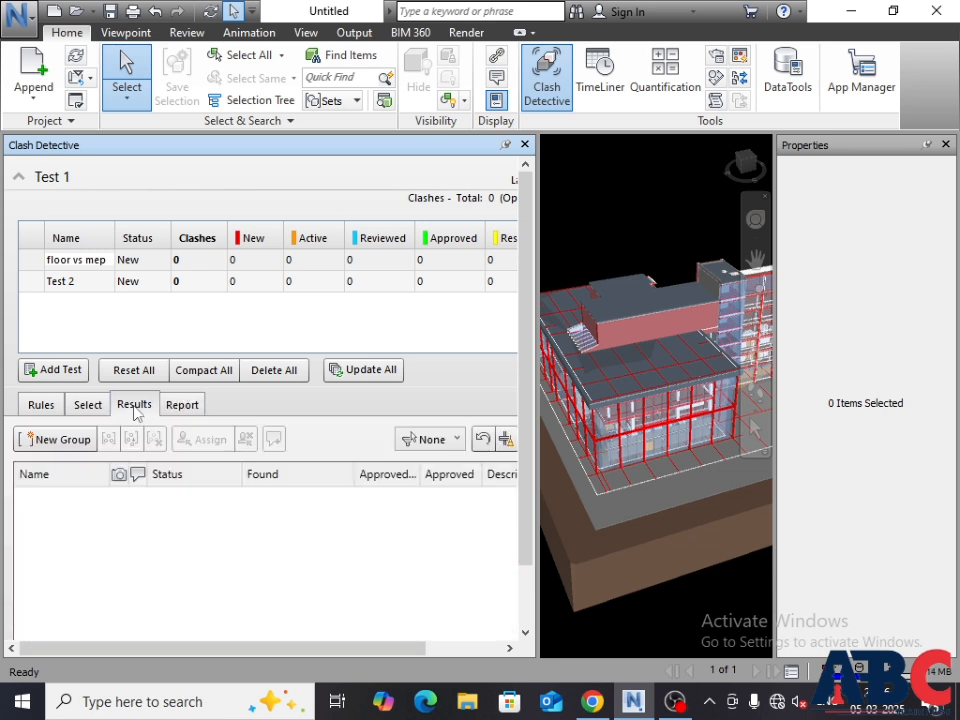
scroll(200, 240, down, 2)
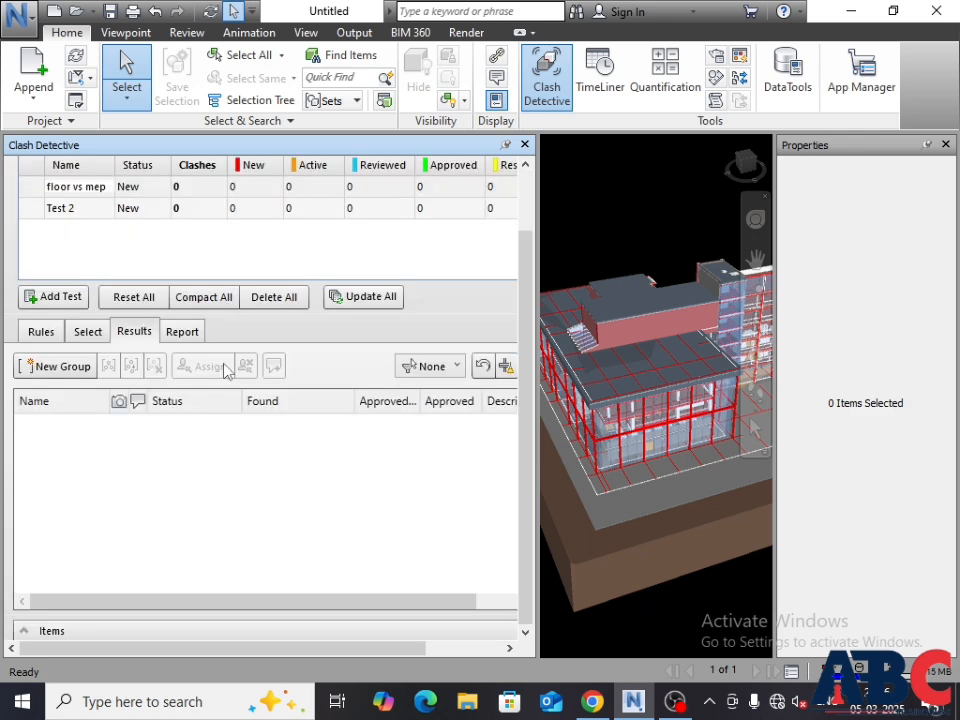
Run the "floor vs mep" clash test with the chosen selections, type Hard and 0.01 m tolerance
click(84, 341)
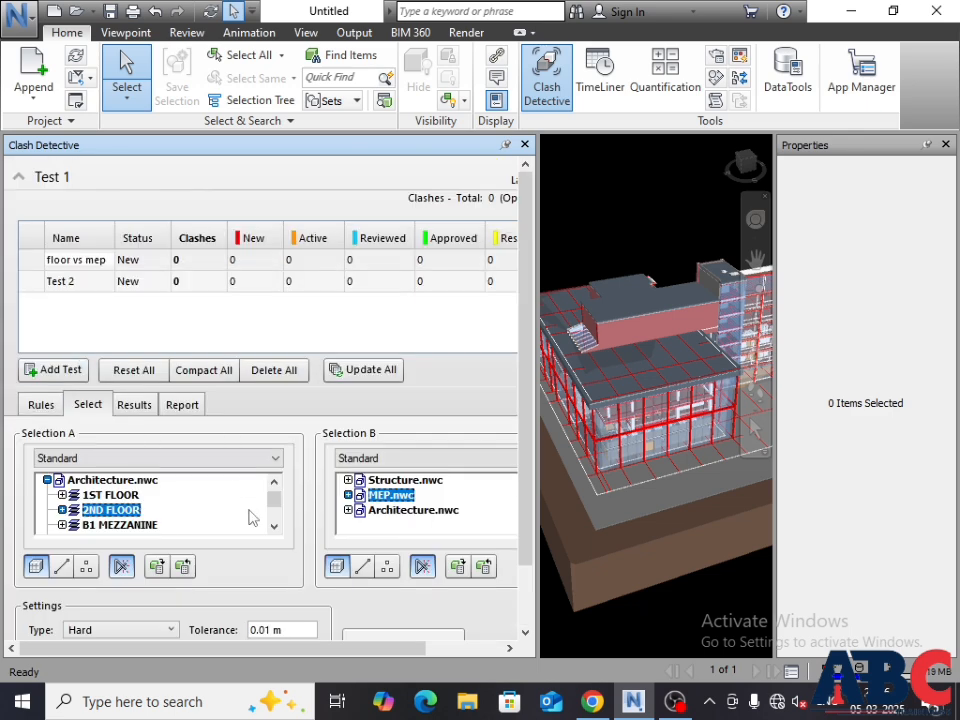
scroll(251, 516, down, 3)
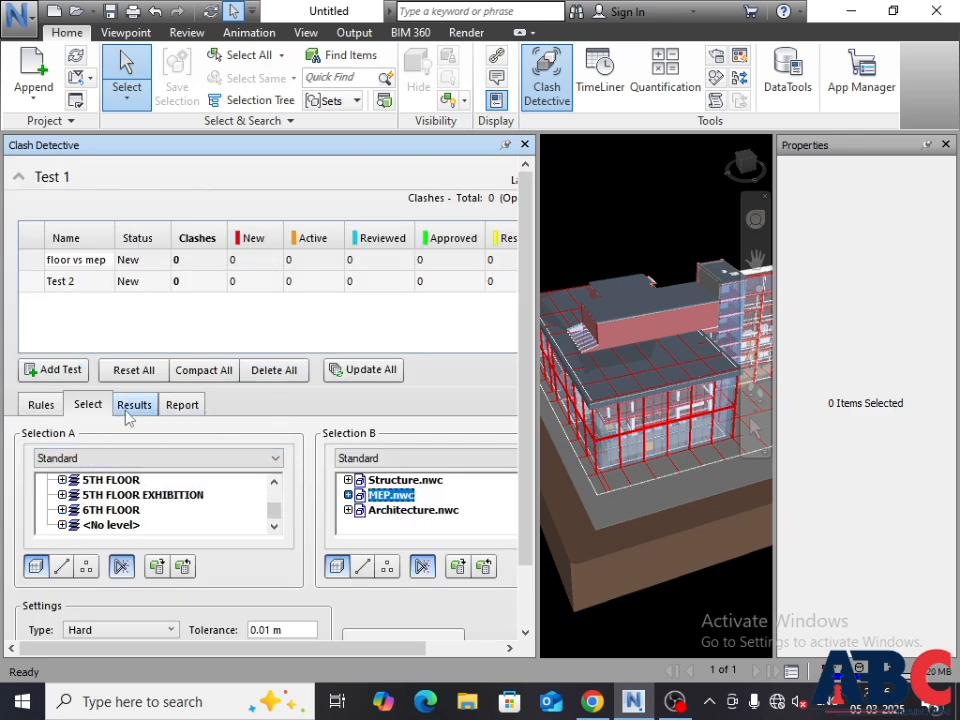
scroll(254, 413, down, 2)
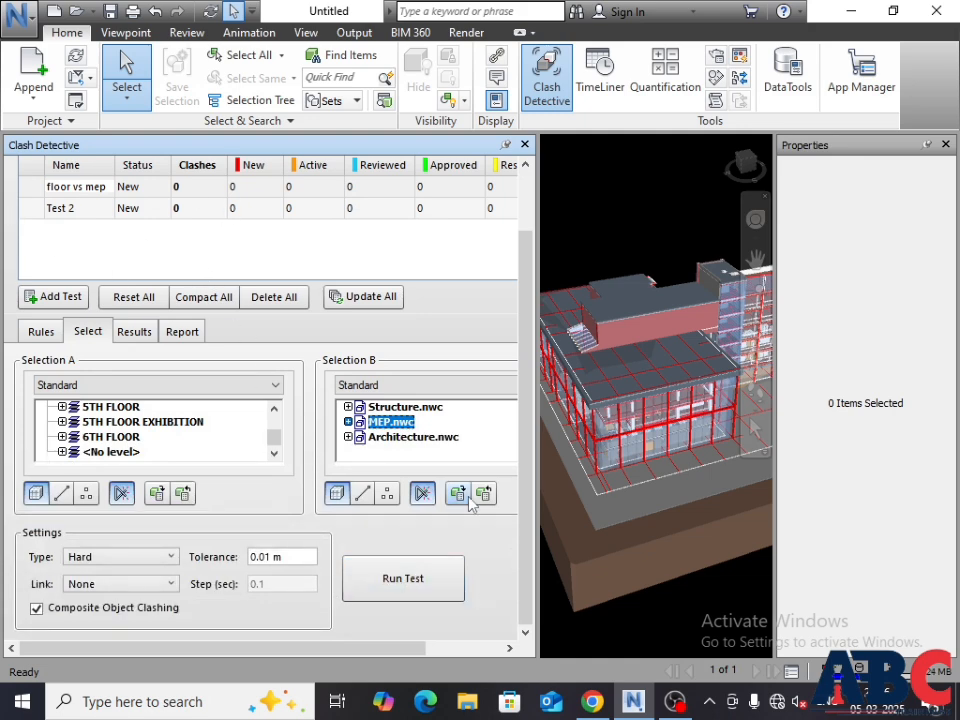
click(405, 580)
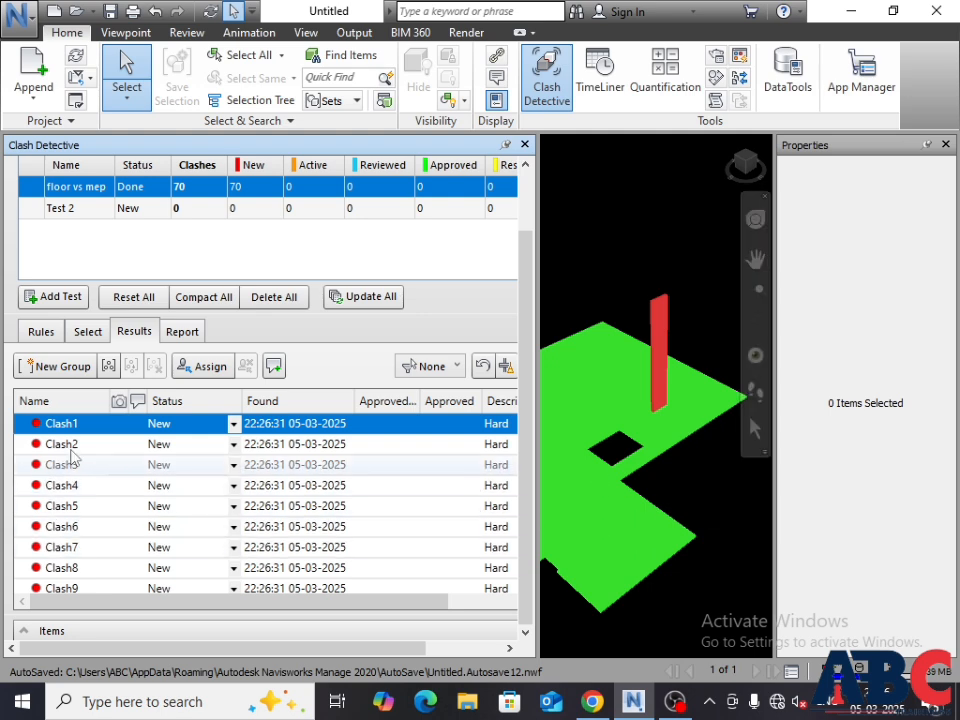
Look through the whole list of found clashes and inspect Clash1 in the 3D view
scroll(137, 476, down, 20)
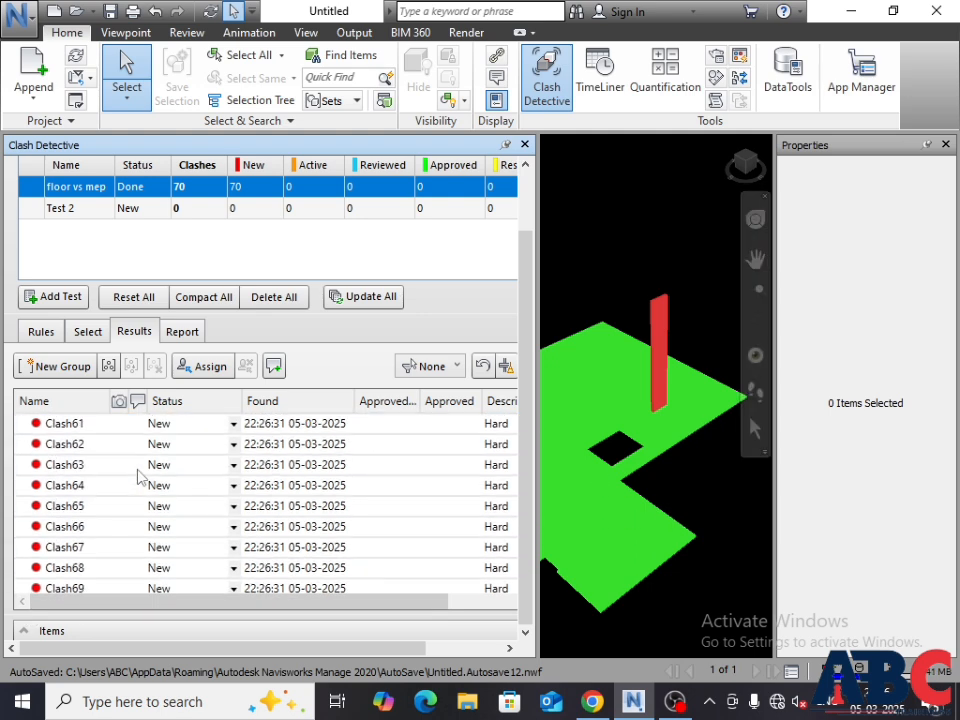
scroll(135, 550, up, 4)
scroll(137, 580, up, 17)
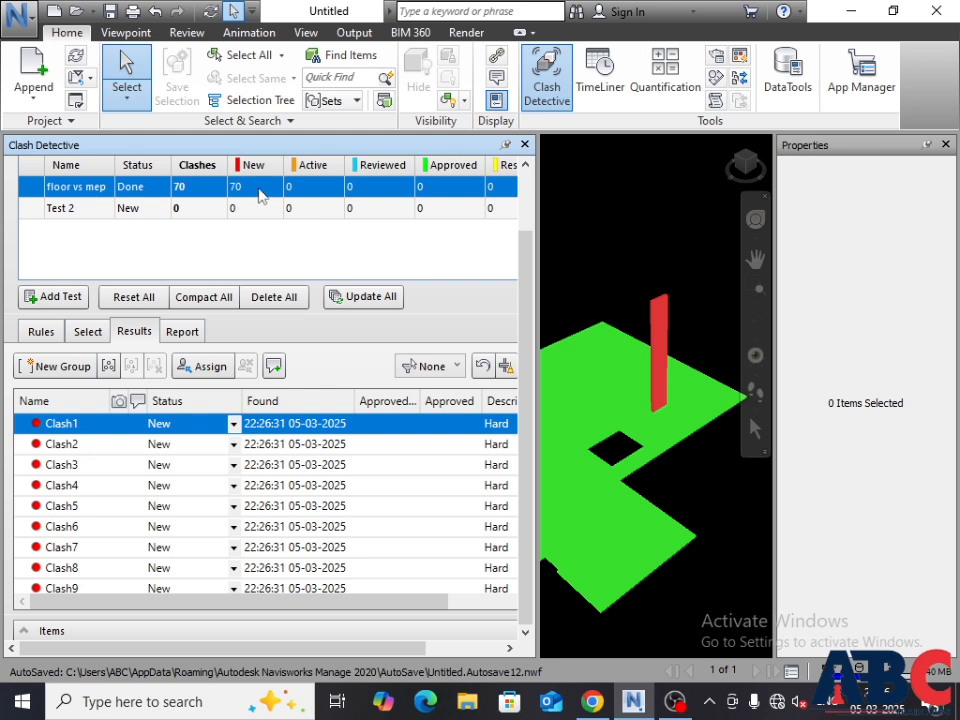
scroll(626, 407, down, 4)
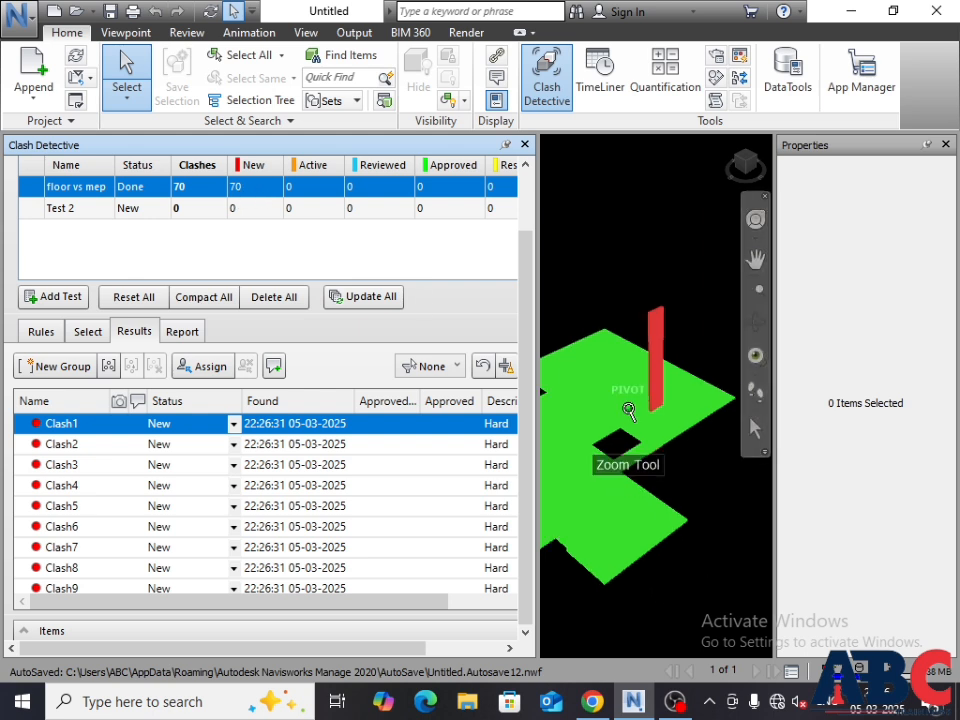
scroll(600, 447, up, 3)
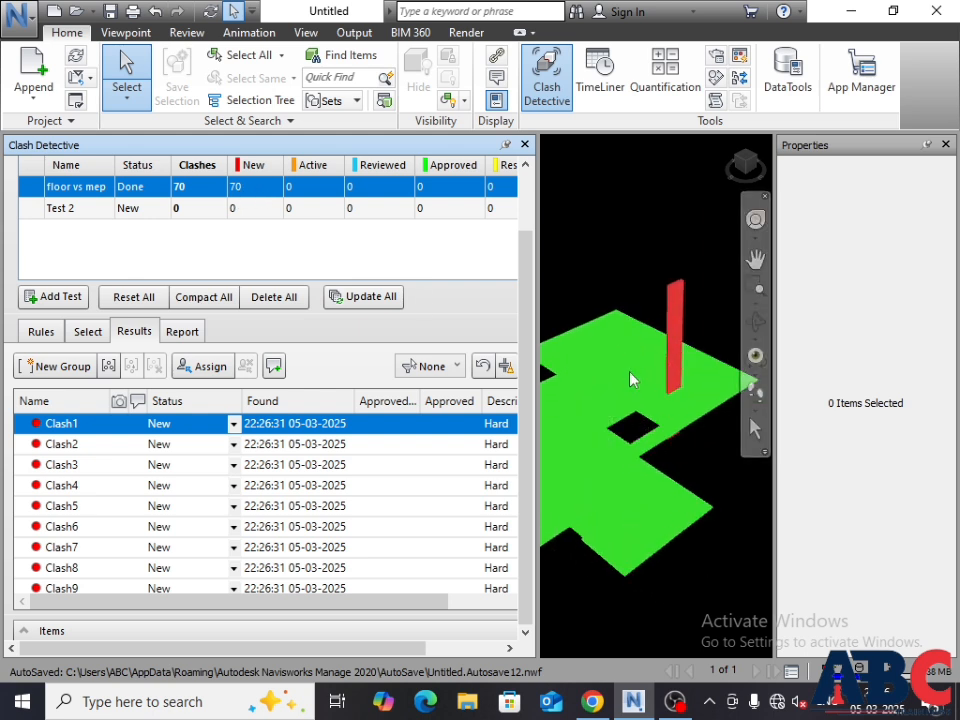
Check the item properties of the duct and of the second-floor slab that collide in Clash1
scroll(688, 453, up, 2)
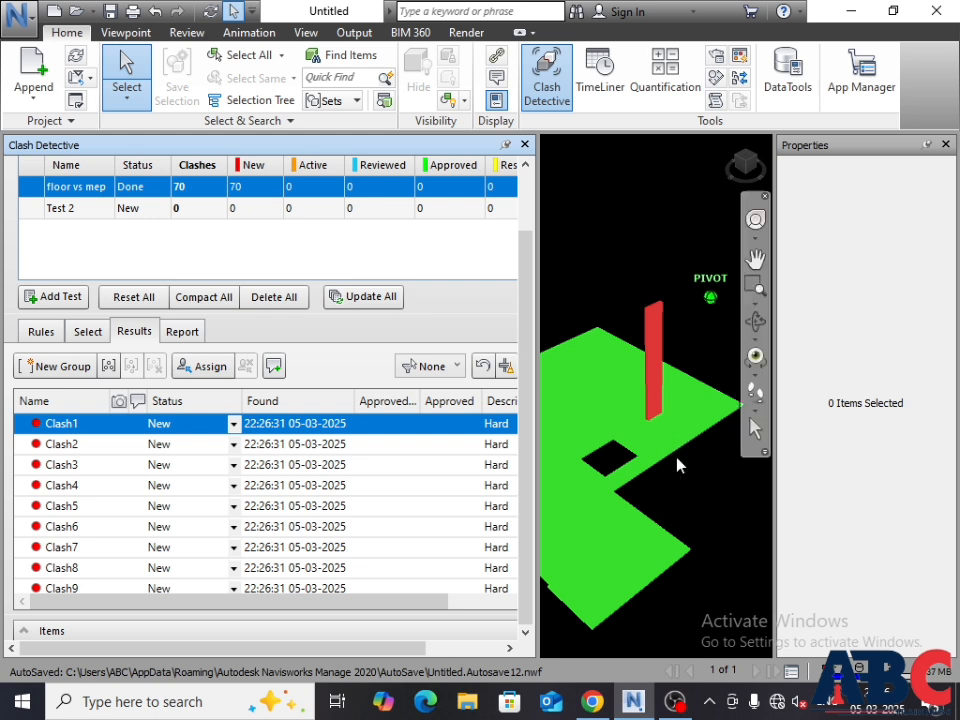
click(652, 324)
scroll(658, 350, up, 1)
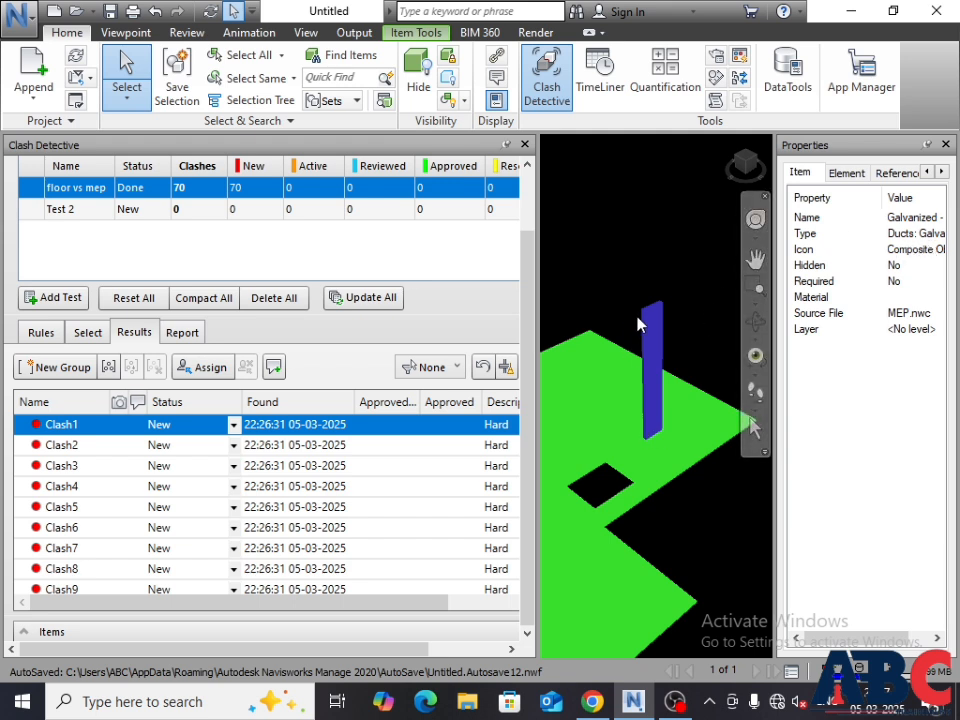
scroll(664, 326, up, 2)
scroll(684, 430, down, 4)
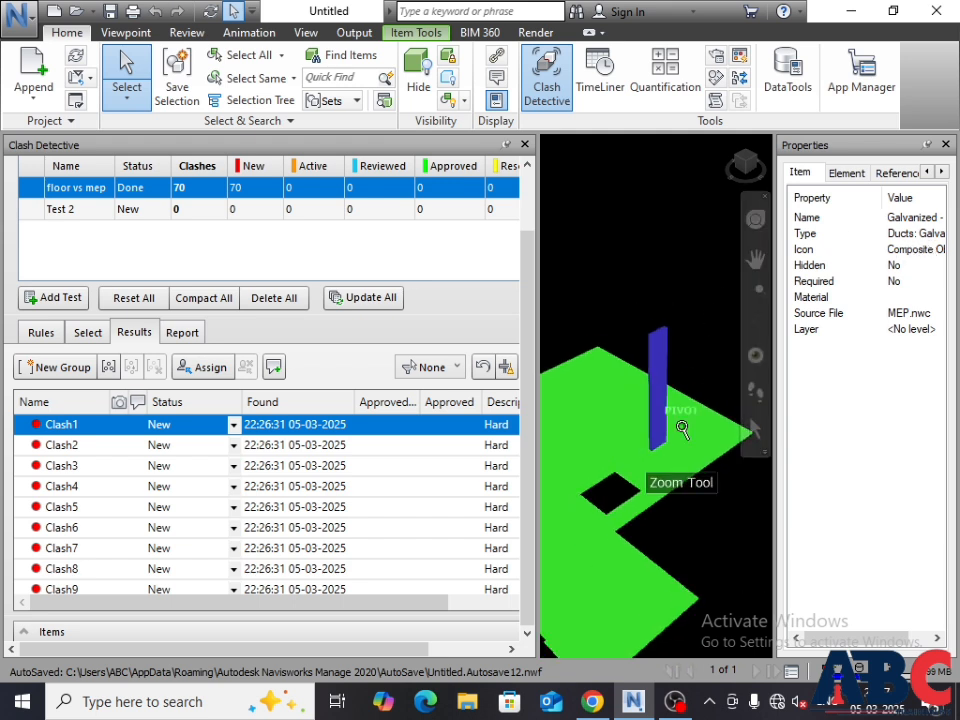
scroll(666, 480, up, 3)
scroll(680, 490, up, 2)
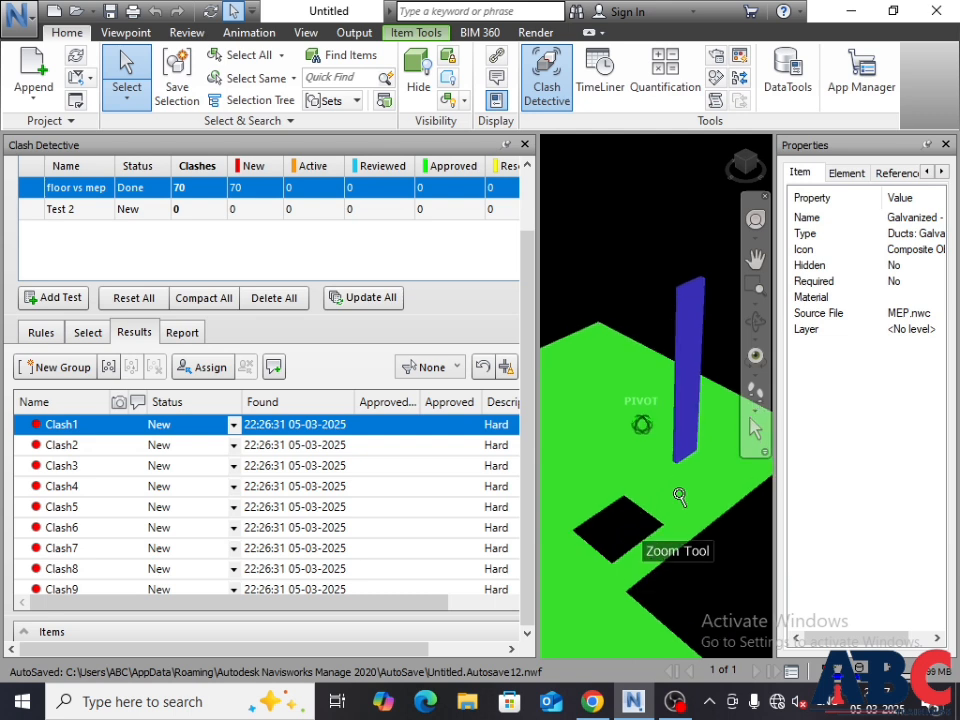
scroll(678, 496, down, 4)
scroll(672, 432, up, 1)
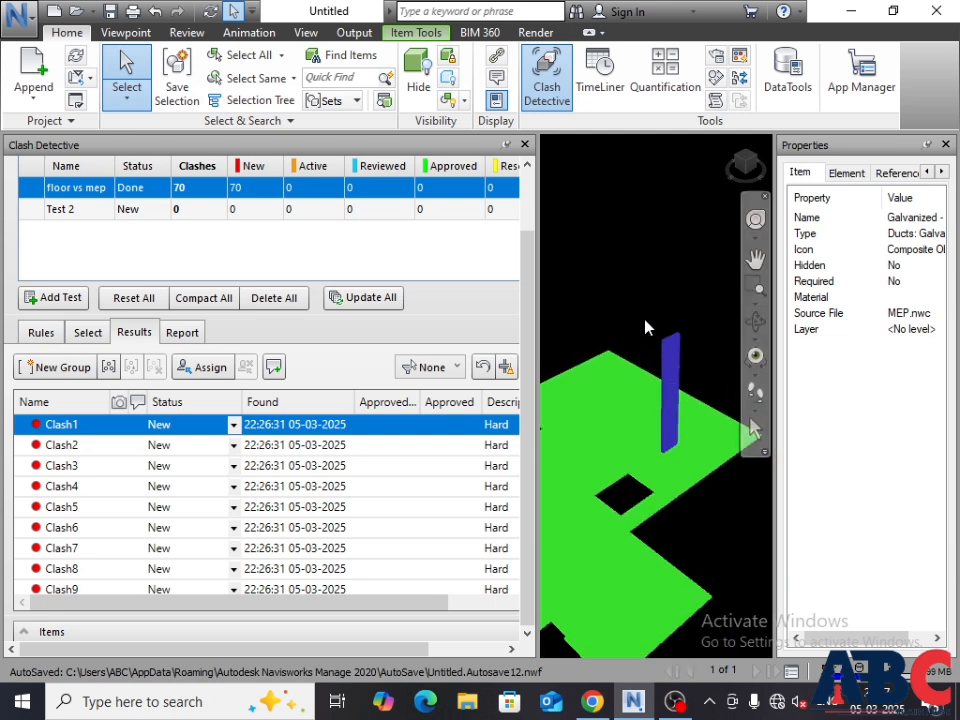
click(621, 442)
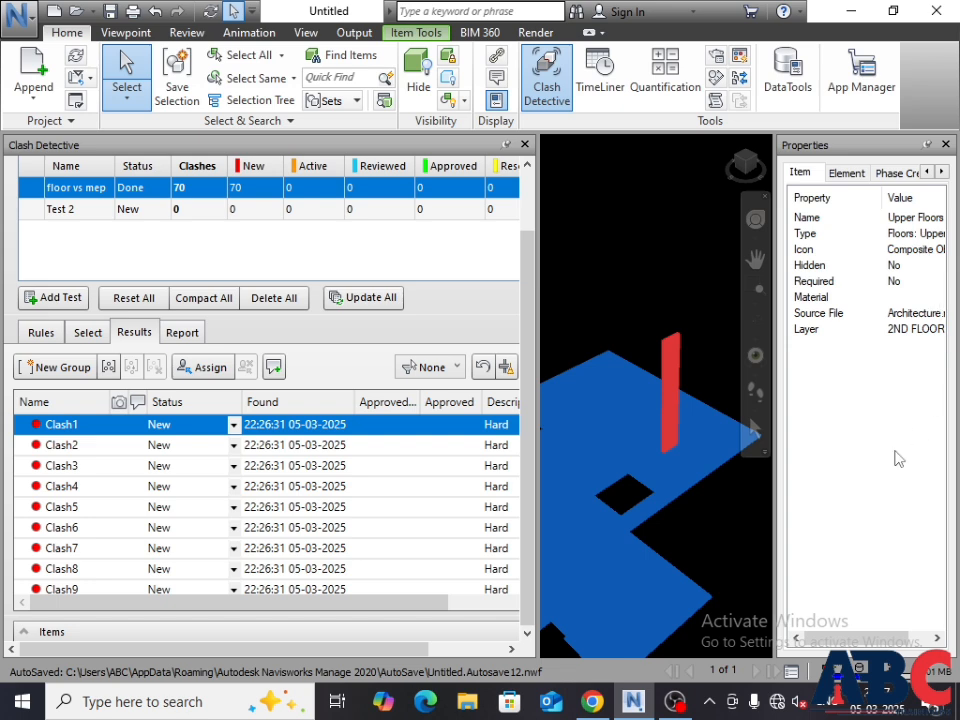
scroll(654, 454, down, 2)
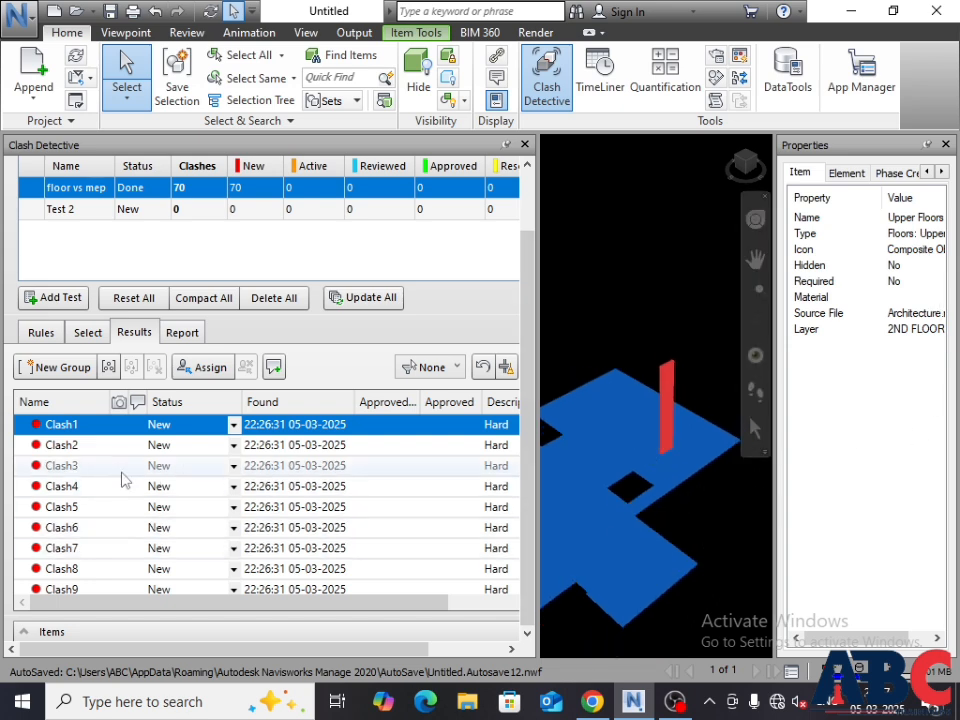
Pick Clash2 and Clash4 in the results and examine Clash4's duct and floor up close in 3D
ctrl+click(101, 445)
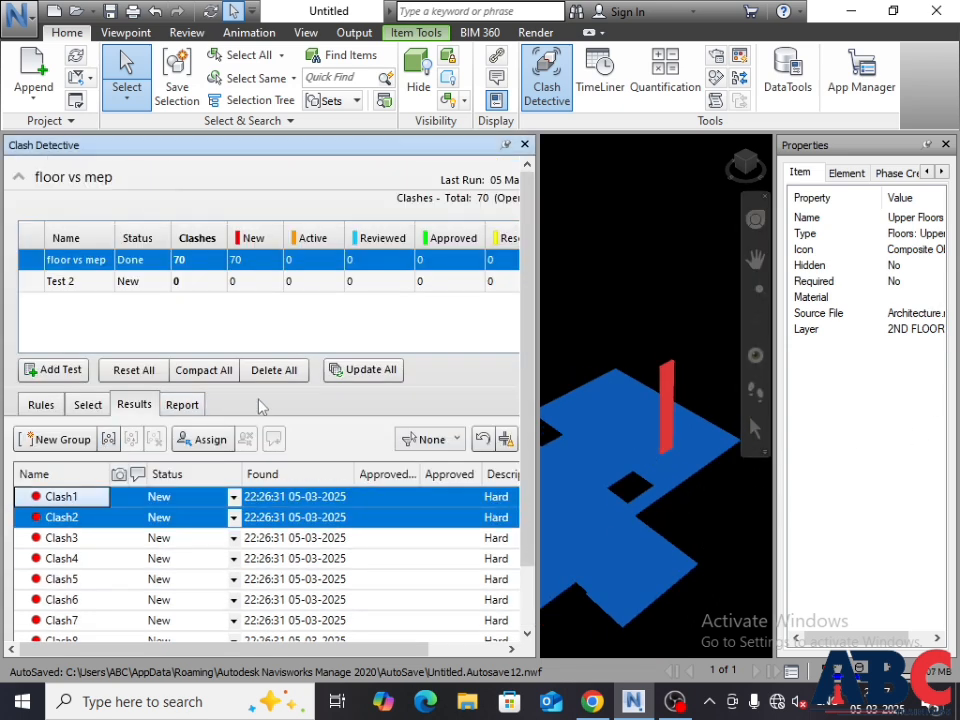
click(135, 488)
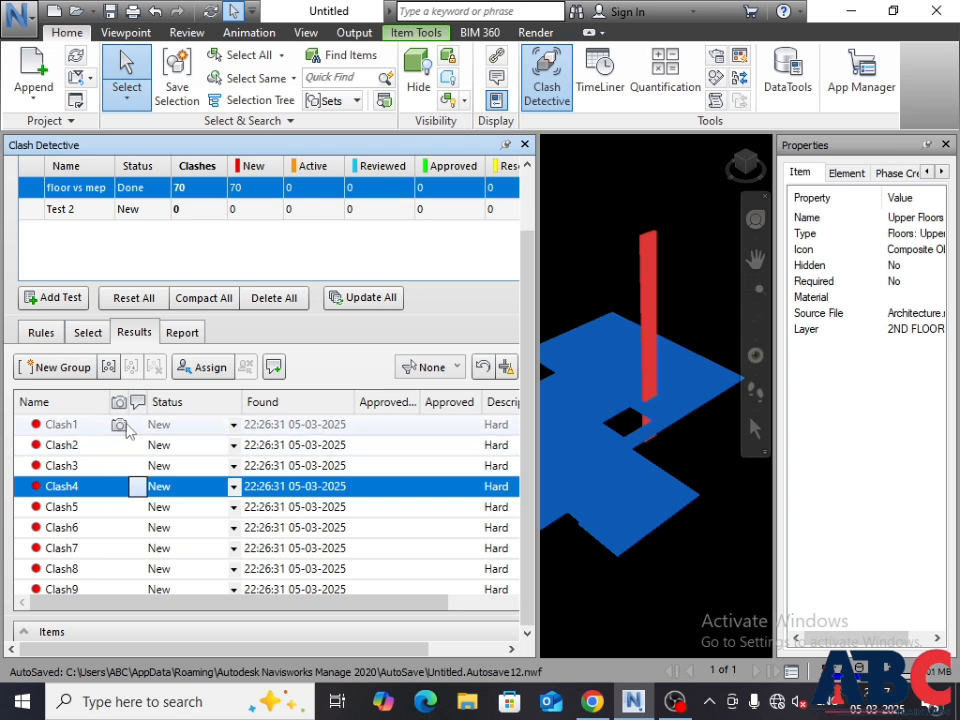
scroll(679, 368, up, 4)
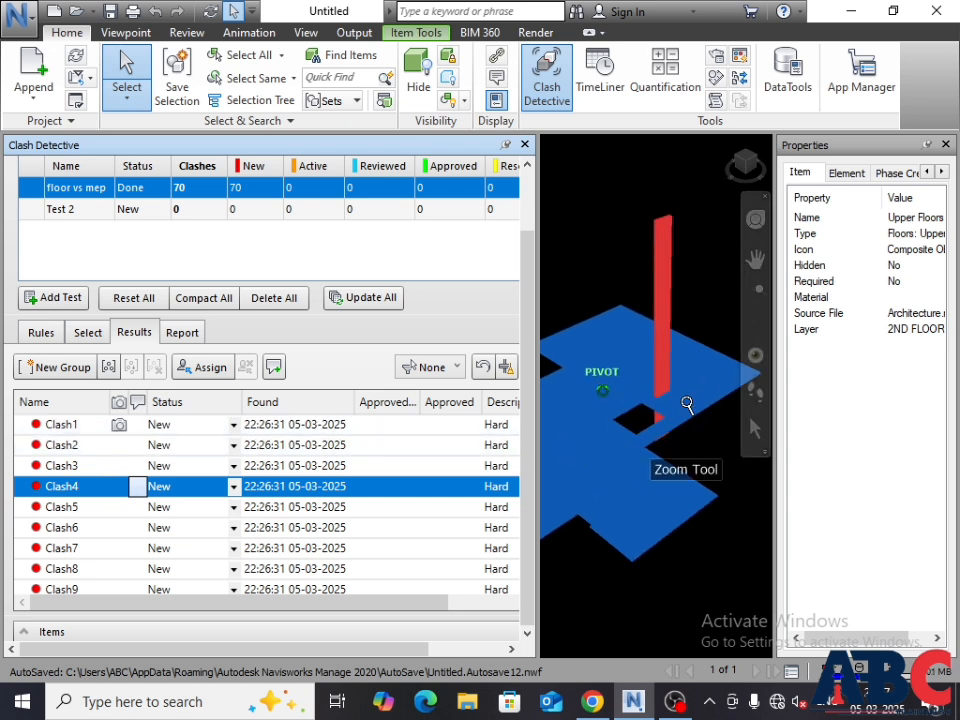
scroll(687, 404, up, 3)
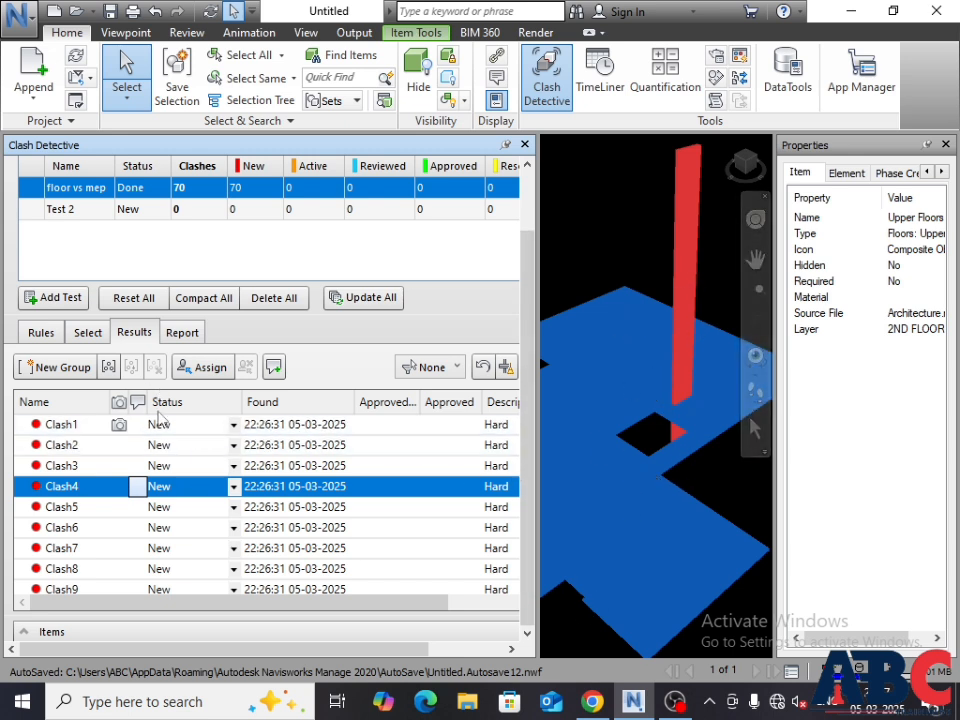
Try the Reviewed and Active statuses on Clash1
click(156, 424)
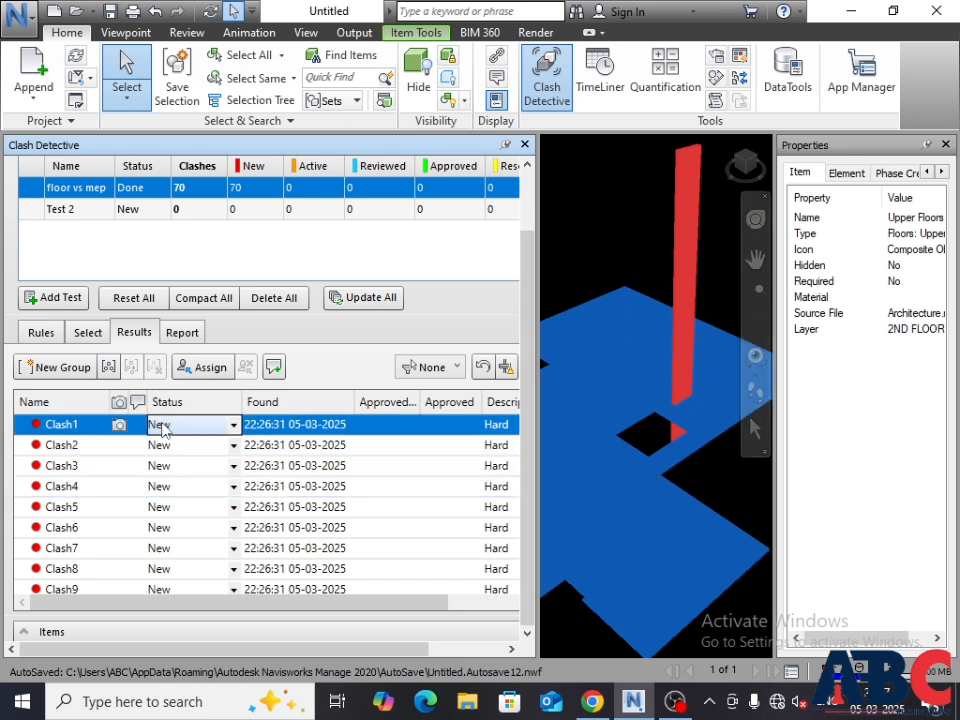
click(233, 425)
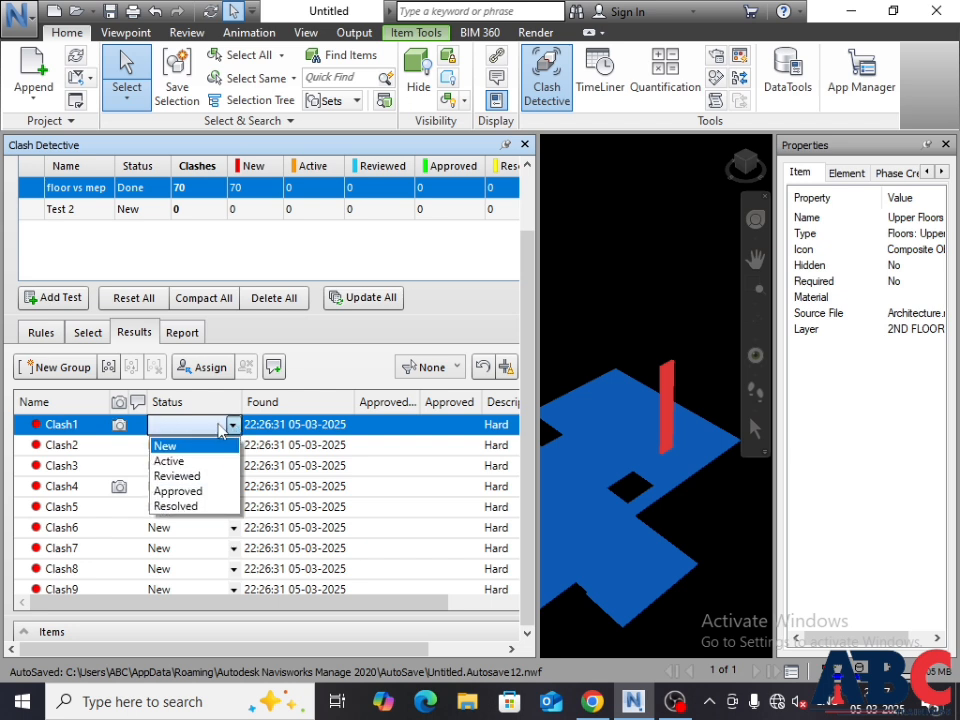
click(177, 477)
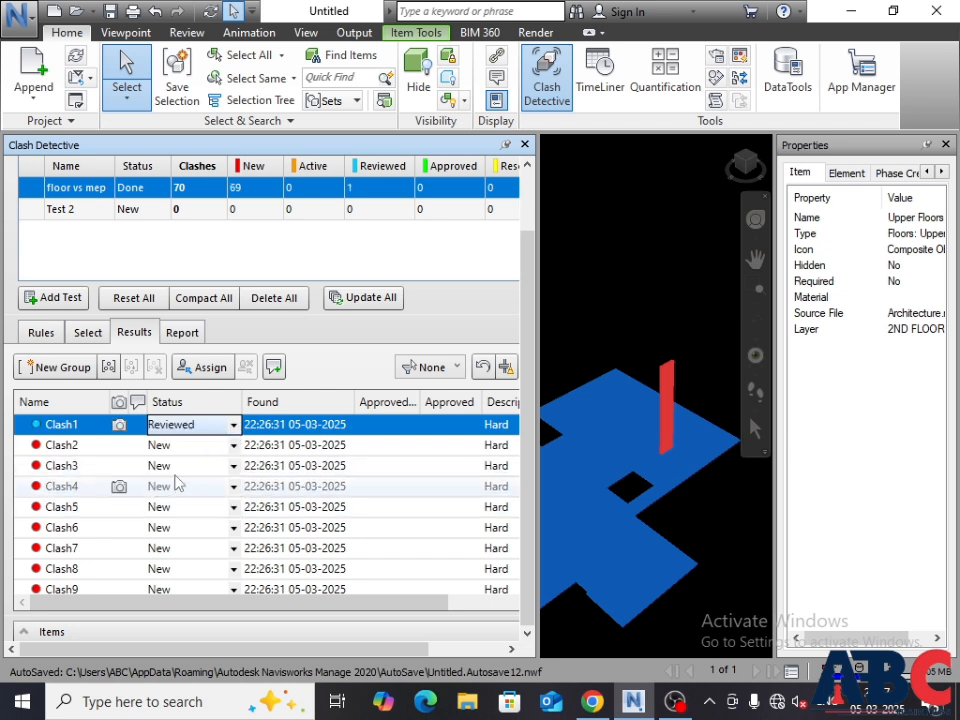
click(233, 427)
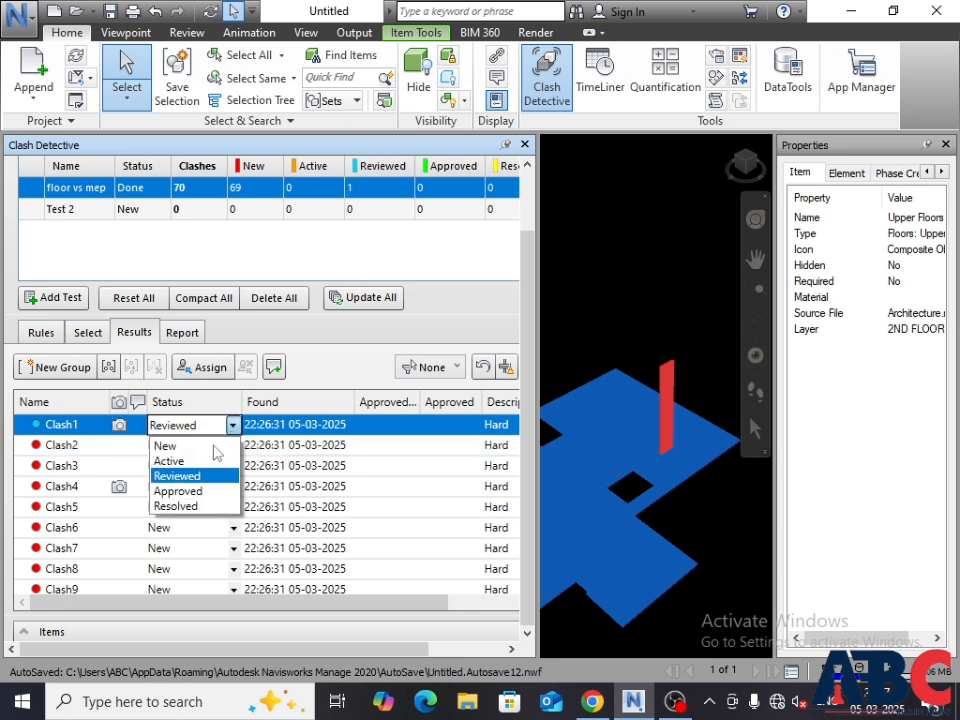
click(181, 463)
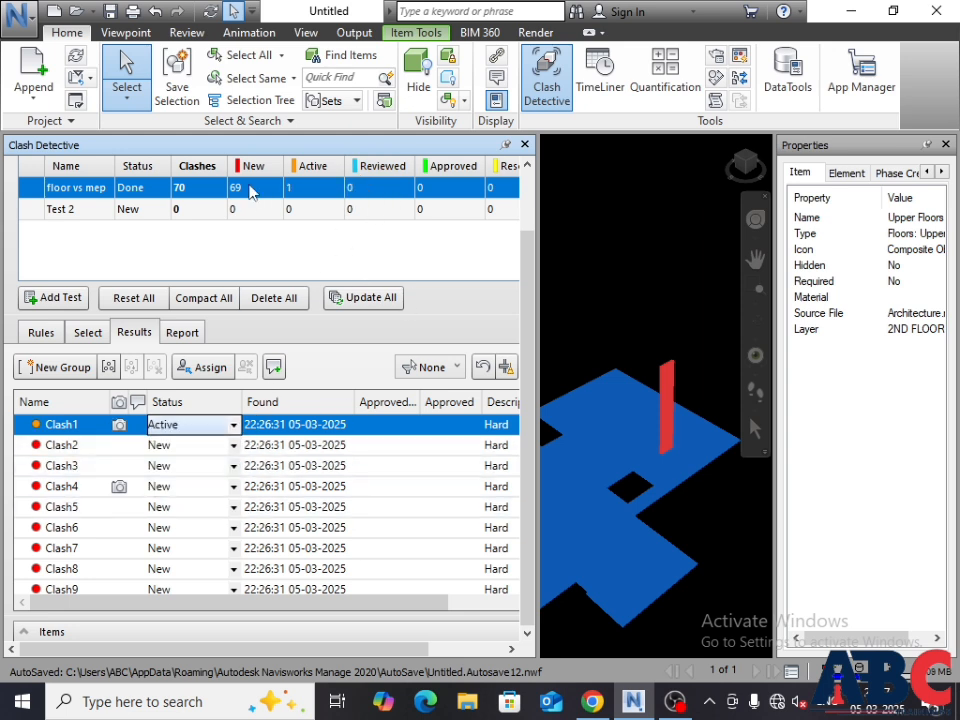
Set Clash1's status to Resolved
click(234, 426)
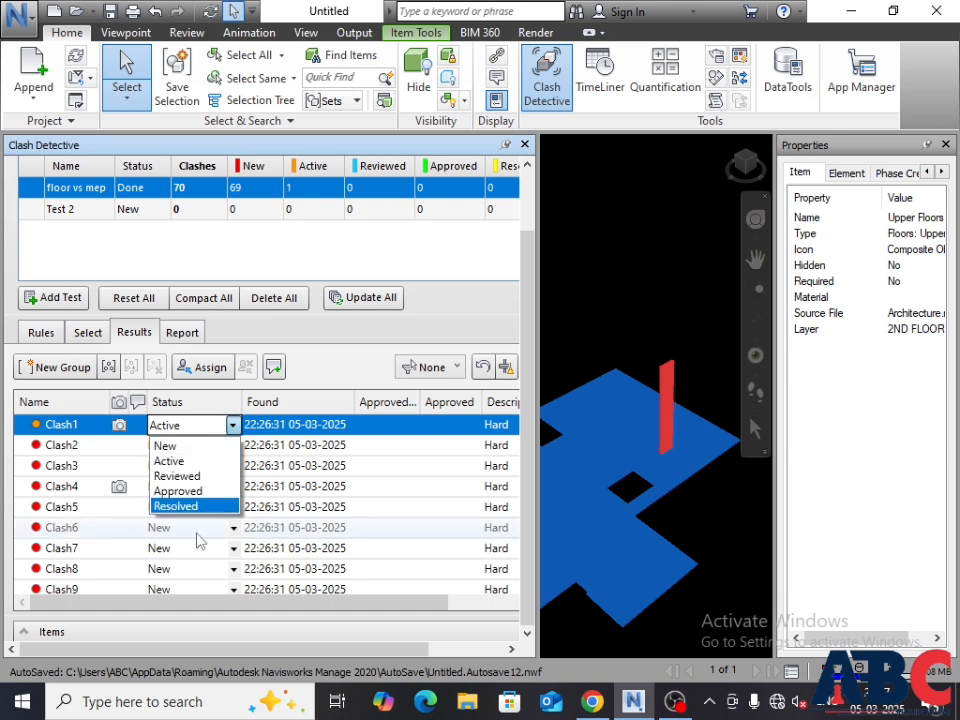
click(174, 506)
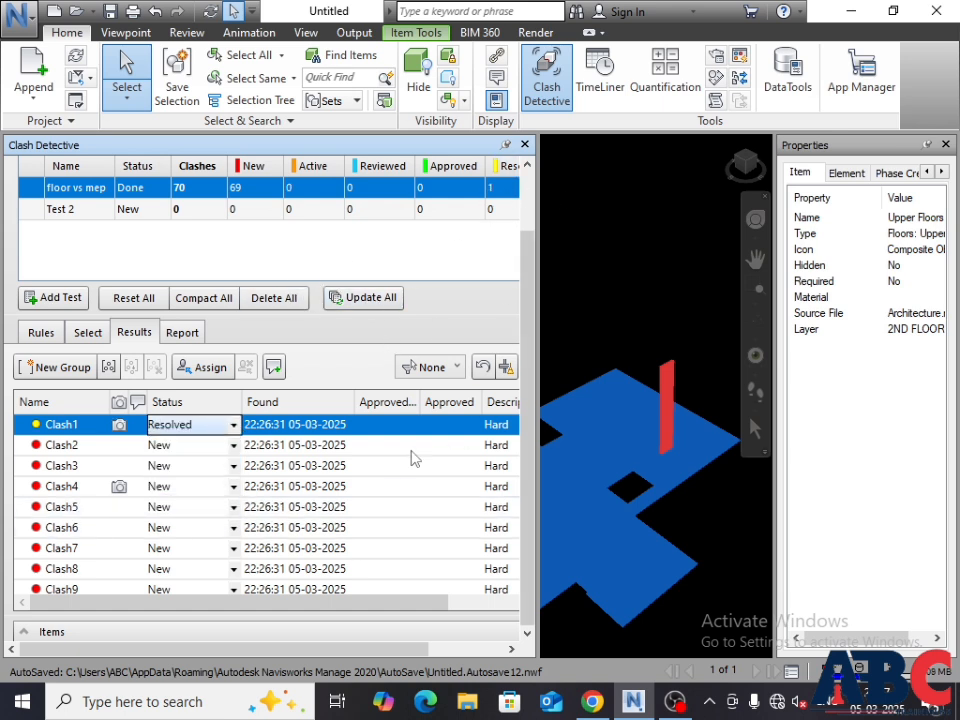
right_click(400, 592)
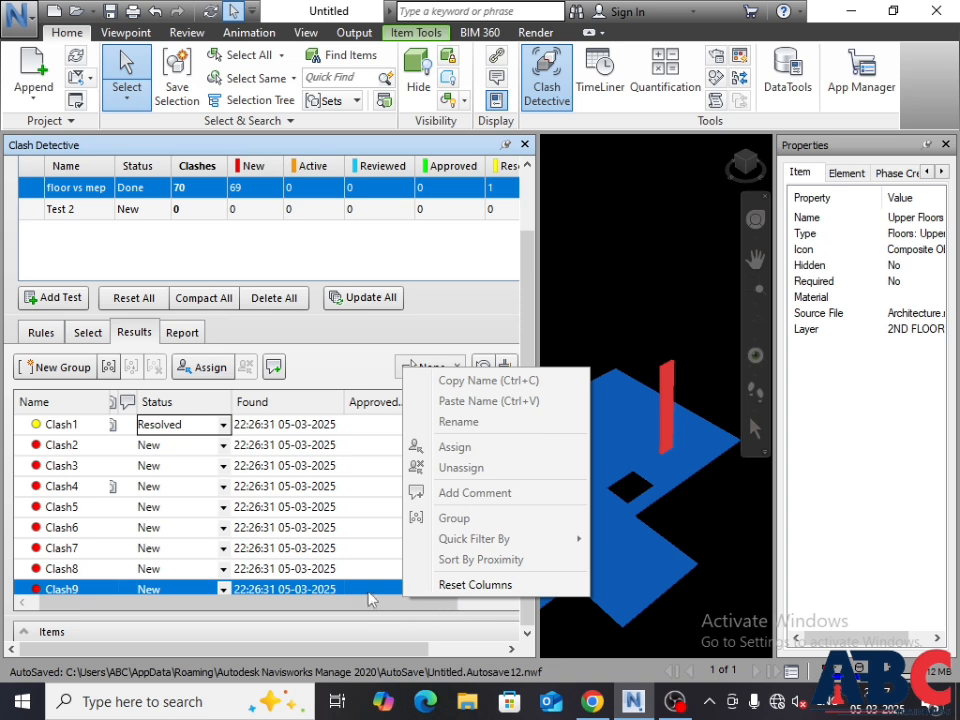
click(350, 617)
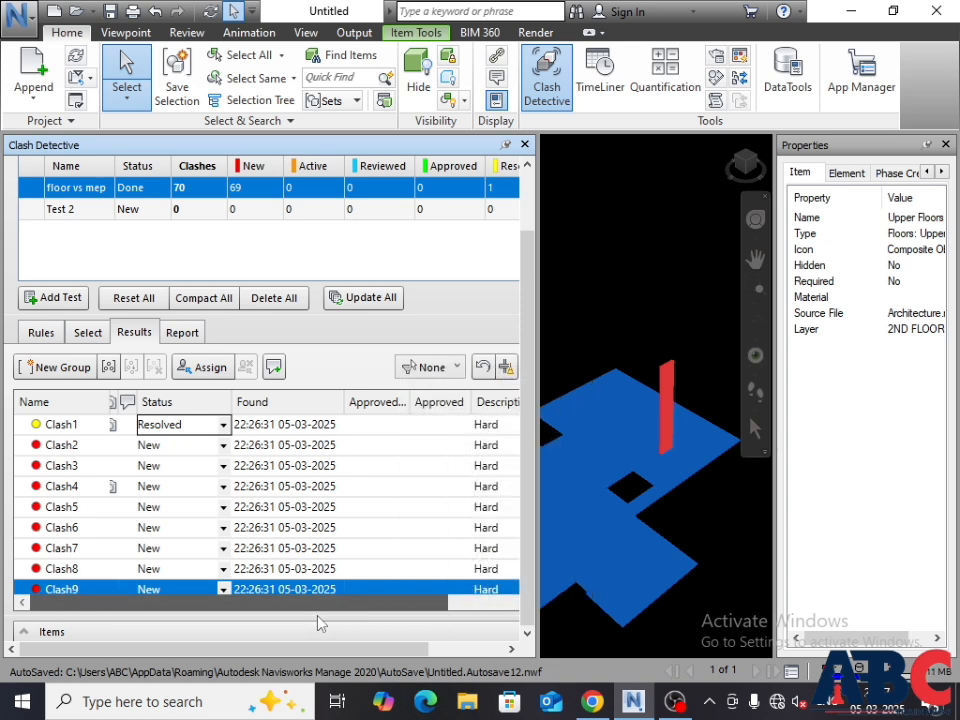
Expand the display settings beside the clash results list
drag(318, 616, 306, 612)
scroll(300, 512, down, 4)
scroll(268, 578, up, 4)
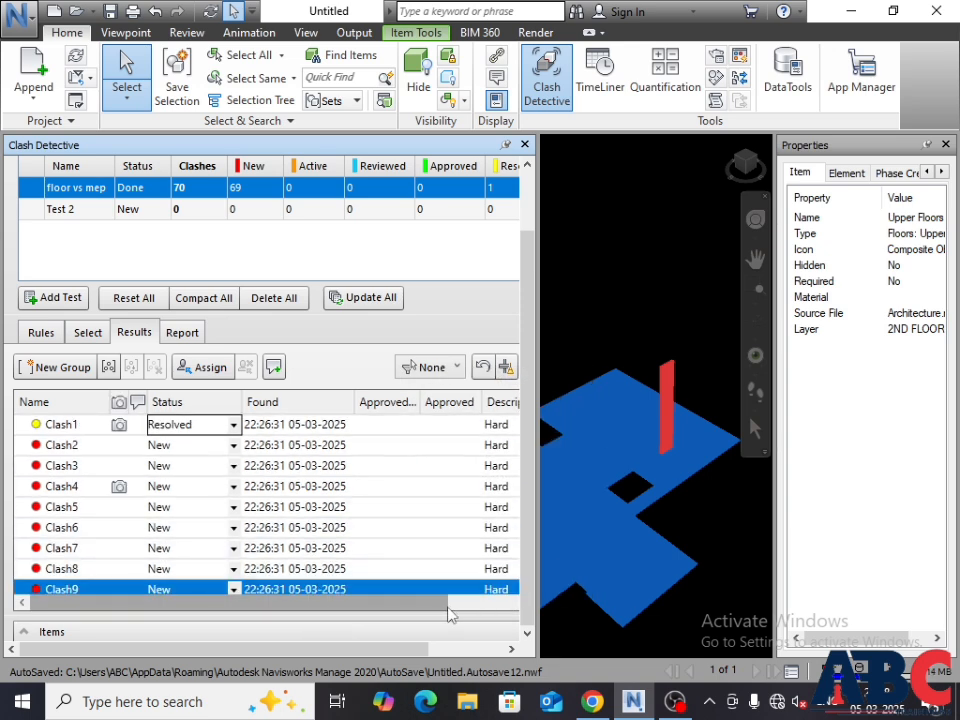
drag(526, 622, 537, 618)
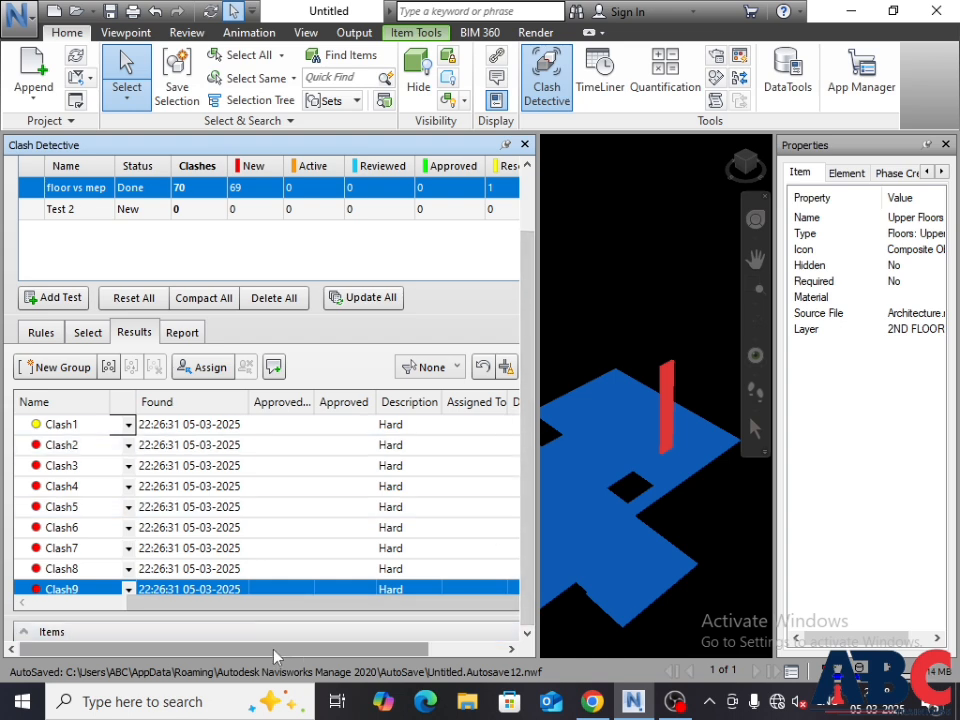
drag(357, 646, 449, 660)
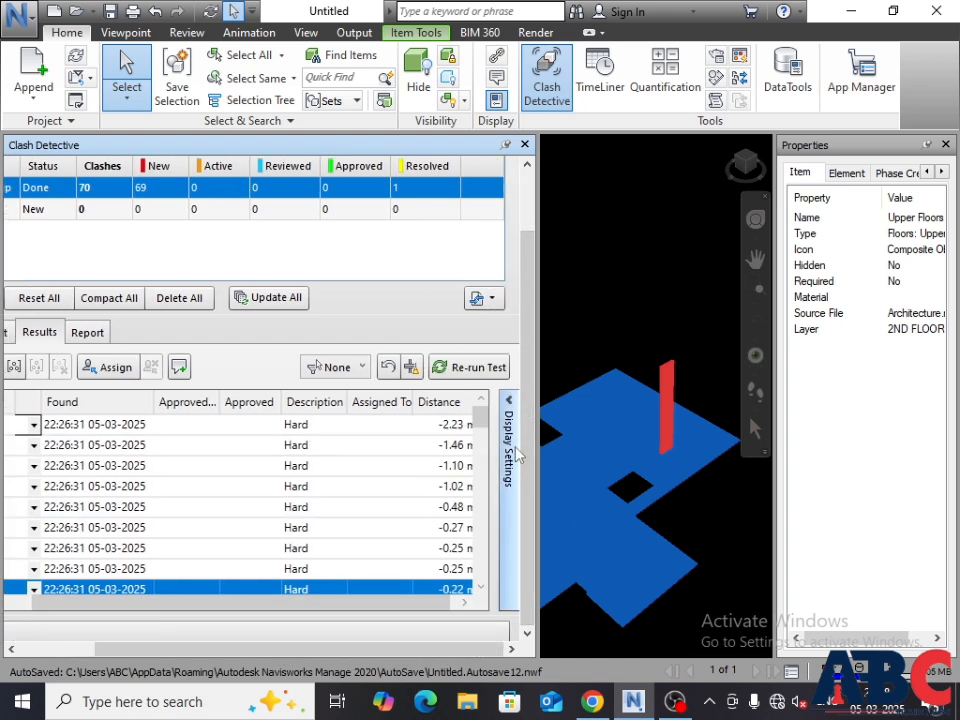
click(509, 410)
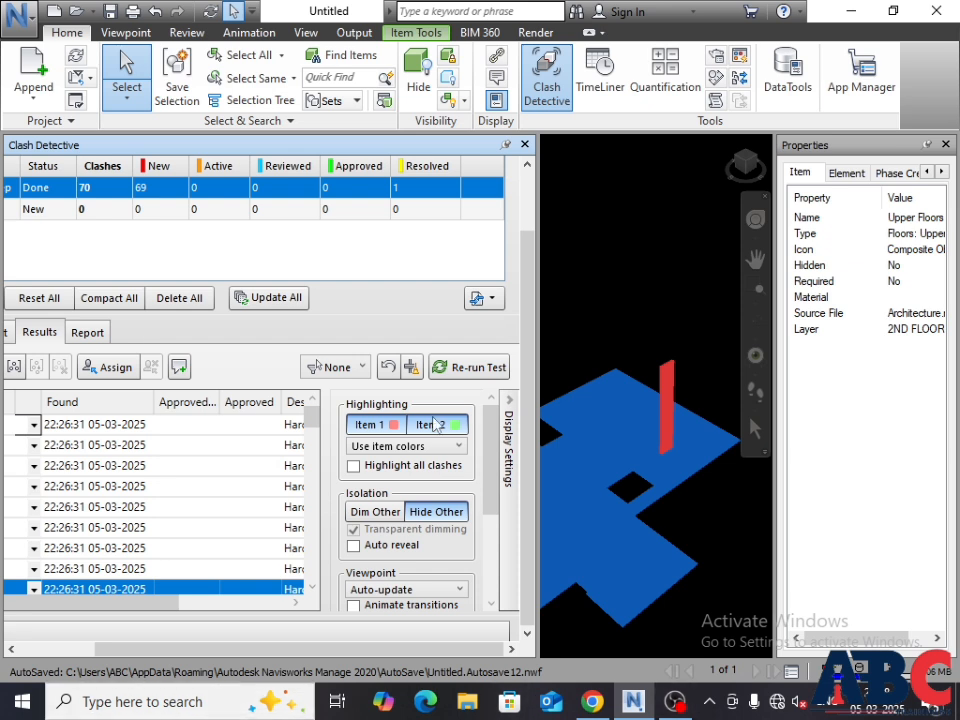
Try the Dim Other isolation to see the clash within the whole model, and return to Hide Other
click(371, 515)
scroll(690, 436, up, 2)
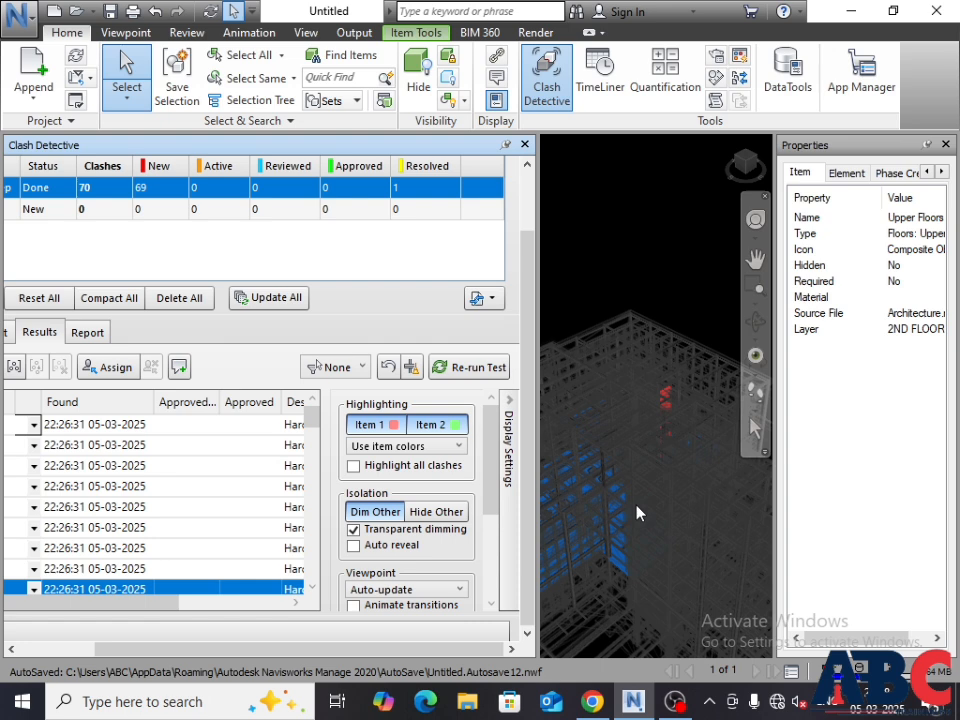
scroll(649, 390, up, 2)
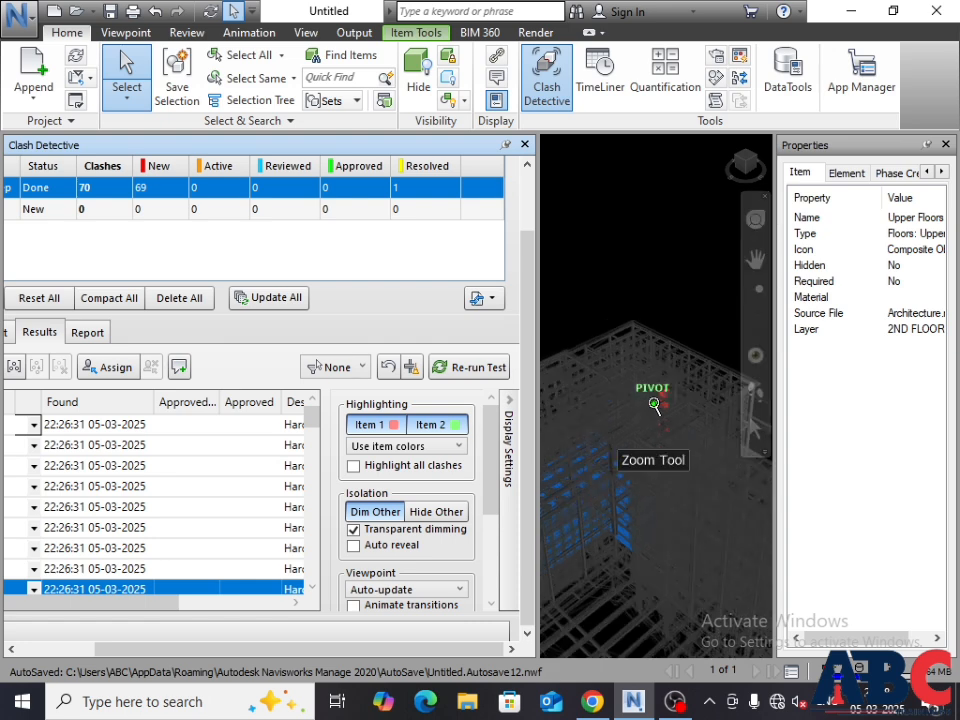
scroll(597, 598, up, 2)
scroll(617, 332, up, 2)
scroll(636, 450, up, 2)
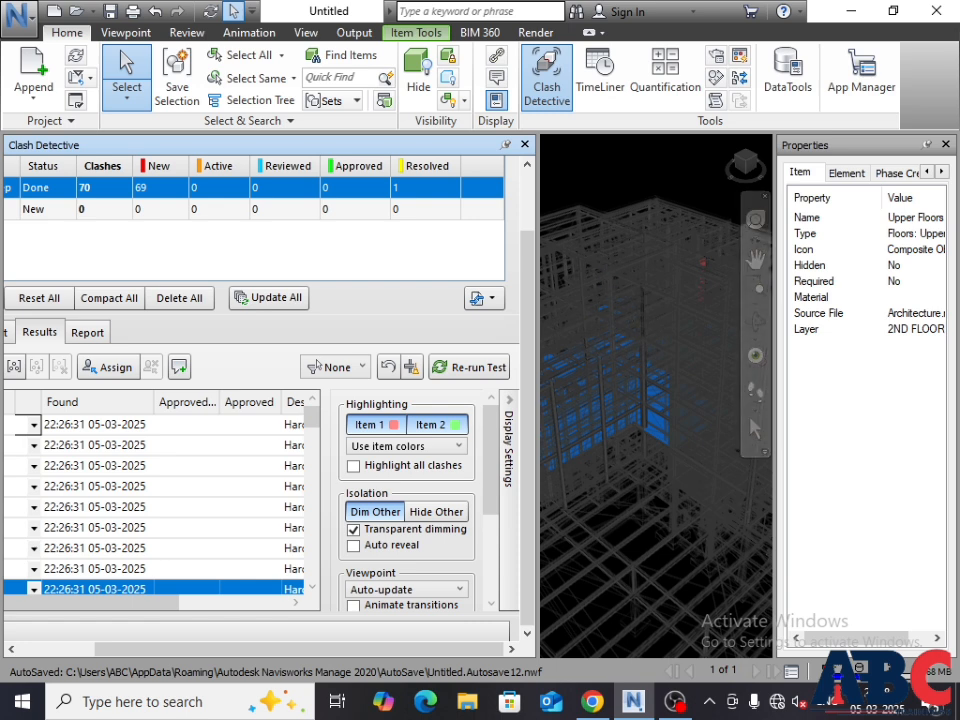
click(436, 512)
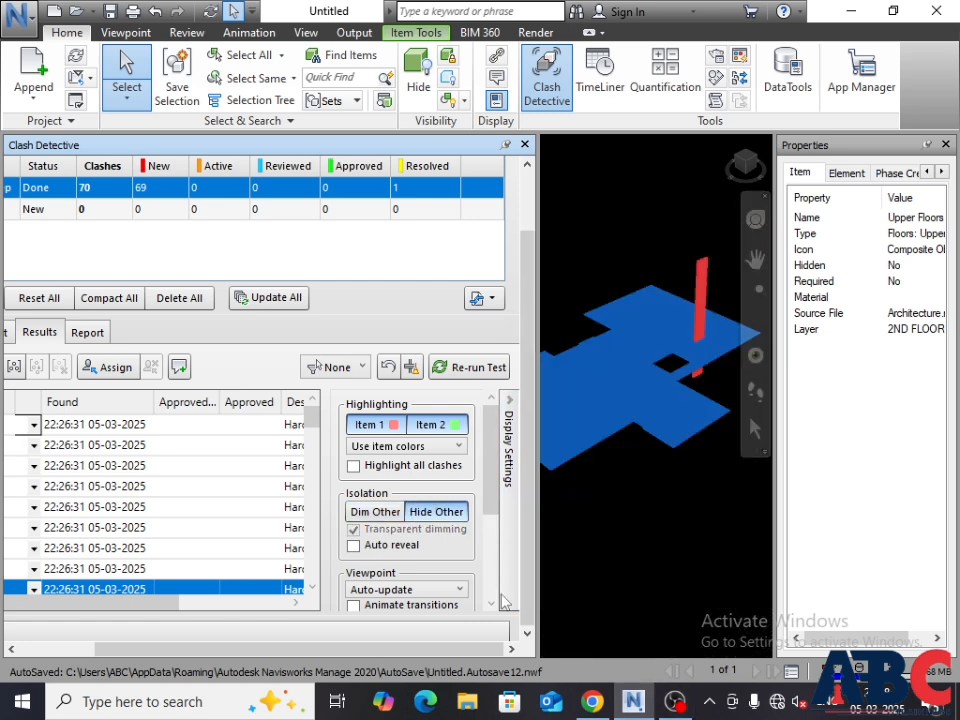
scroll(634, 553, down, 2)
scroll(644, 449, up, 1)
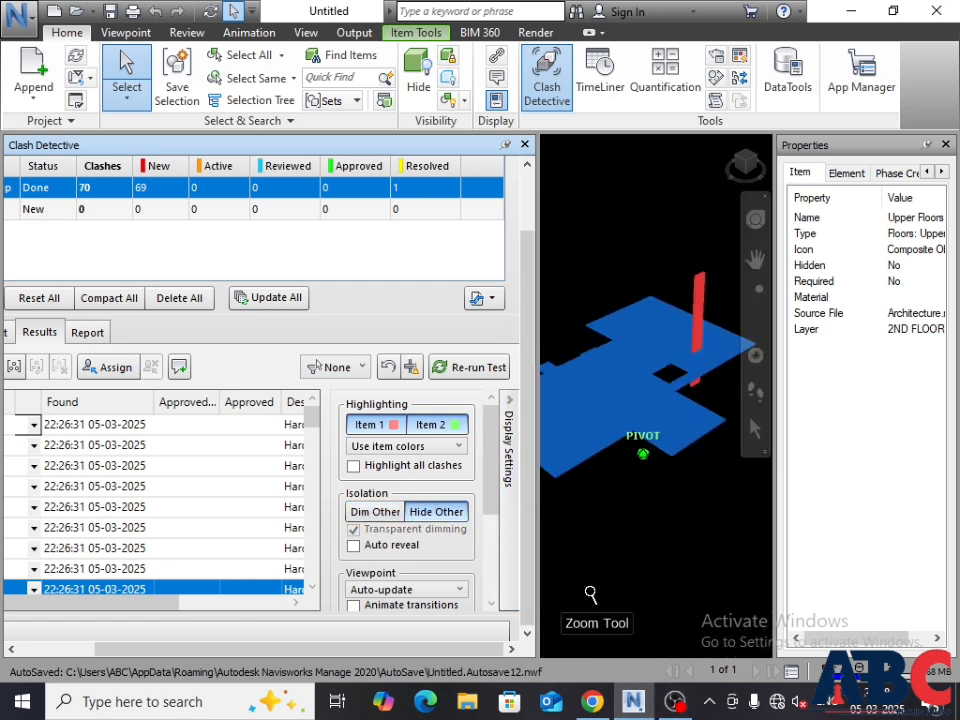
scroll(696, 285, up, 1)
Compare the clash highlighting by switching Item 1's highlight off and back on, and leave Item 2's highlight off
scroll(696, 285, up, 1)
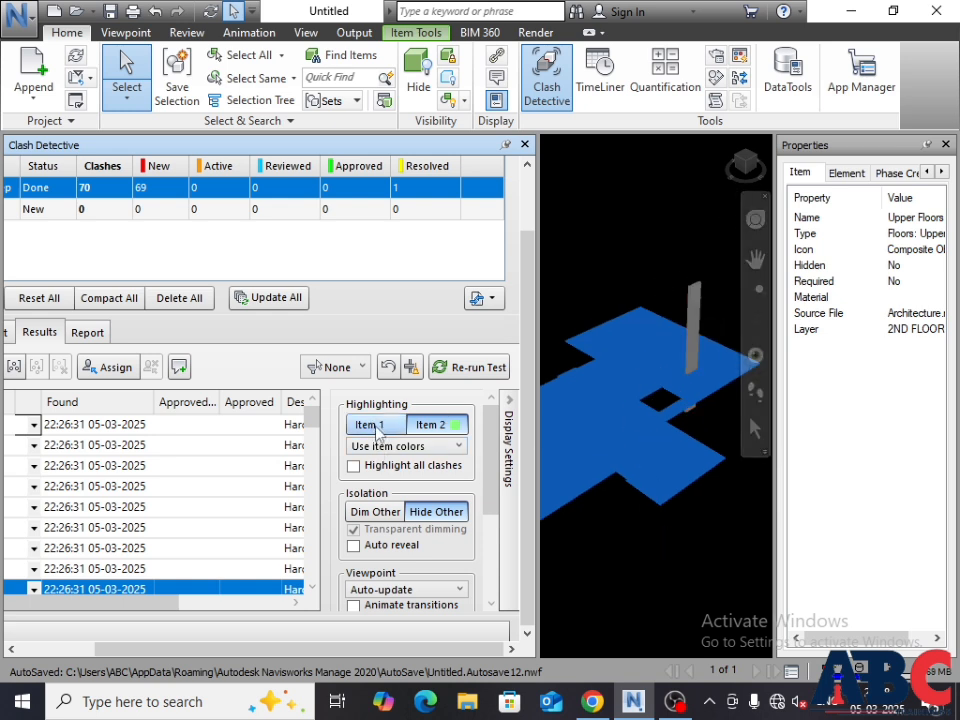
scroll(682, 318, up, 1)
scroll(655, 343, up, 1)
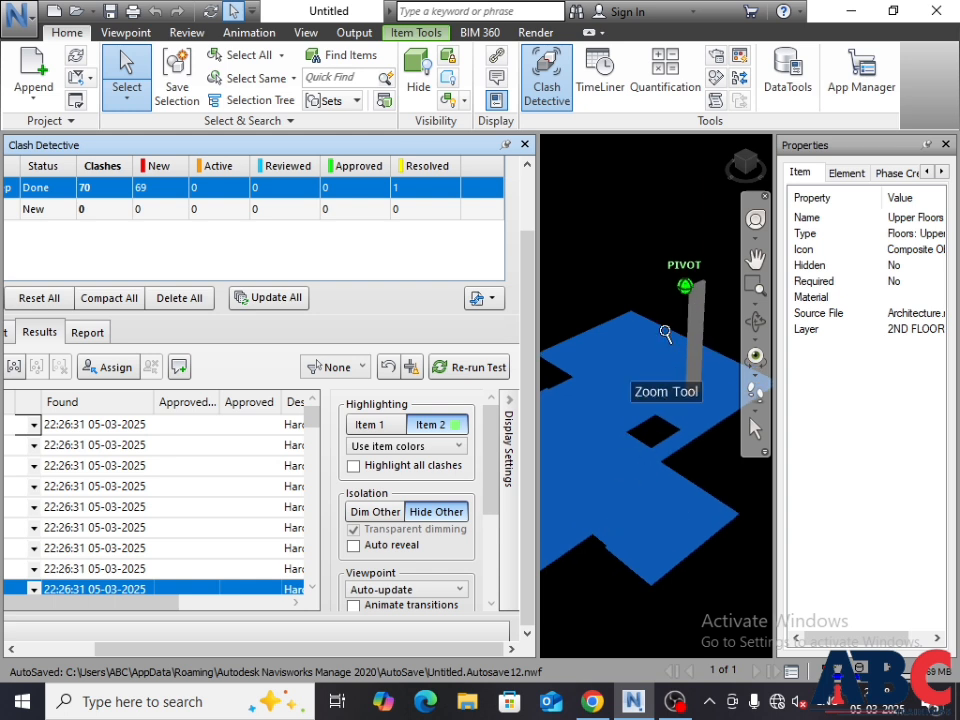
scroll(576, 461, up, 1)
click(430, 425)
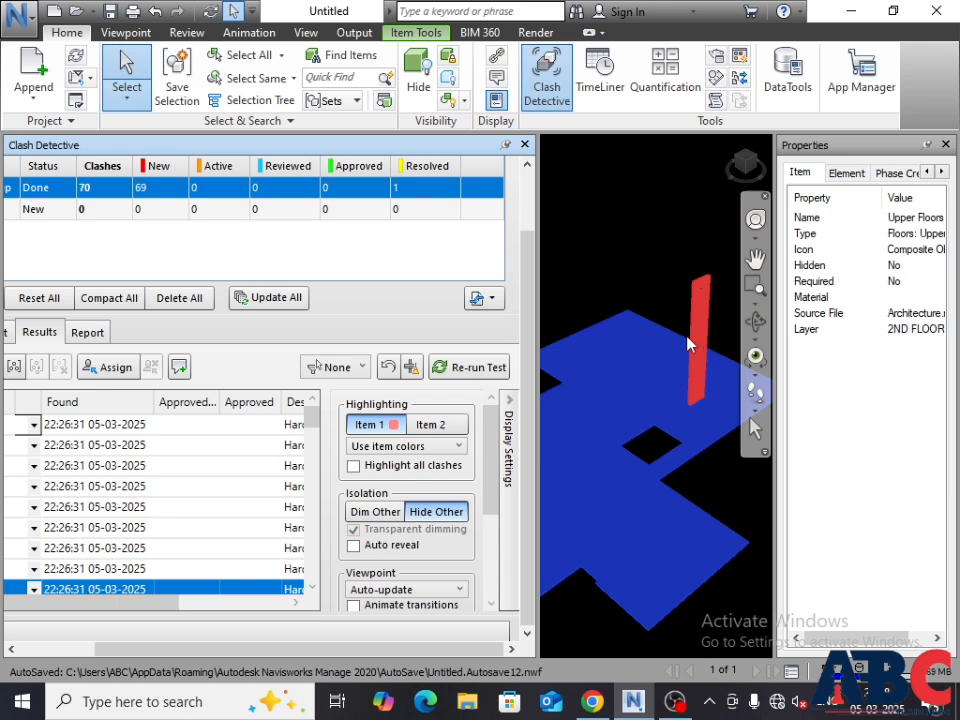
scroll(690, 280, up, 1)
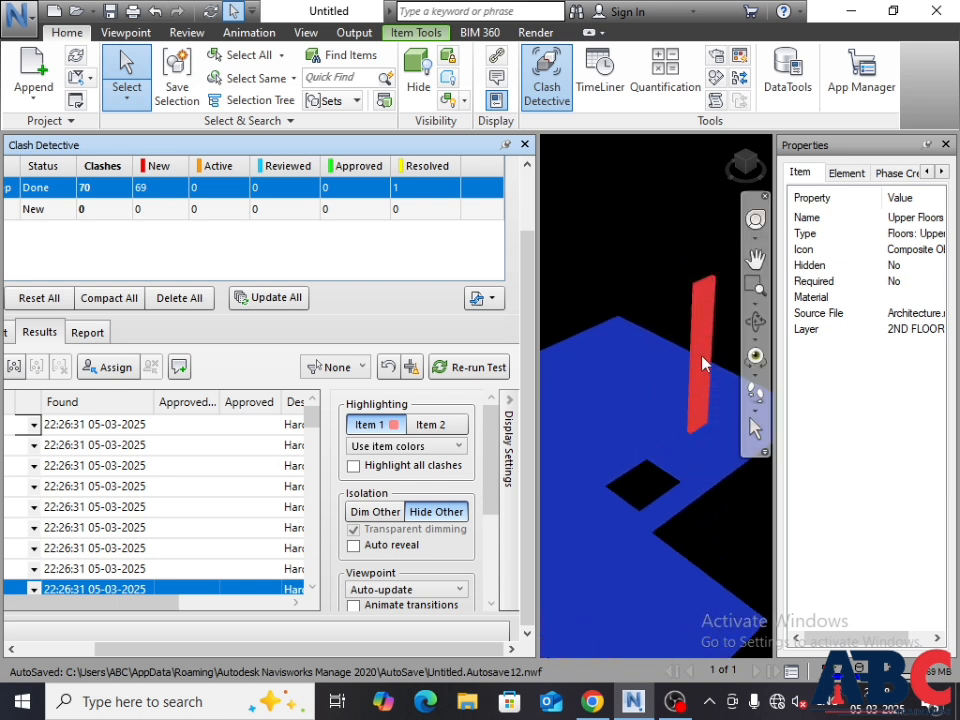
scroll(697, 352, down, 3)
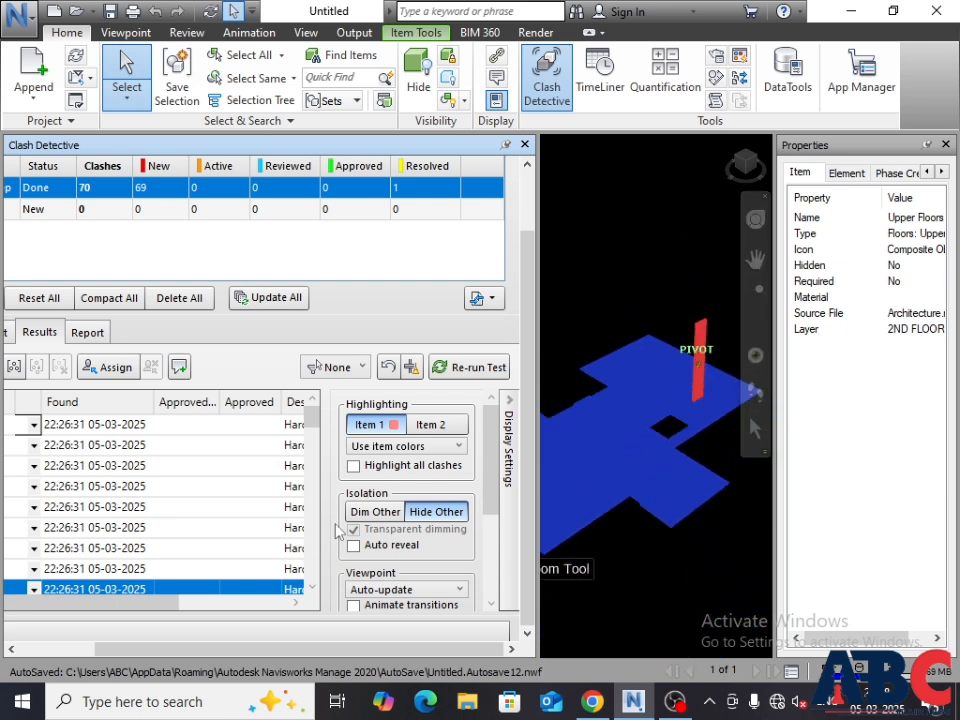
scroll(229, 490, down, 5)
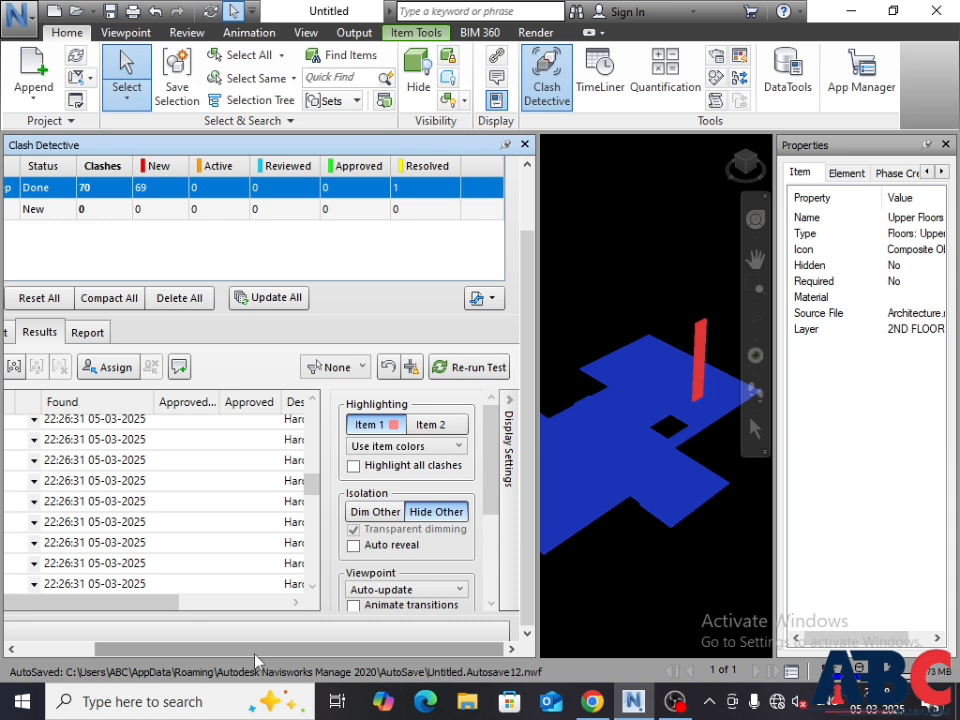
Turn on animated transitions for the clash viewpoints in the display settings
drag(255, 654, 10, 655)
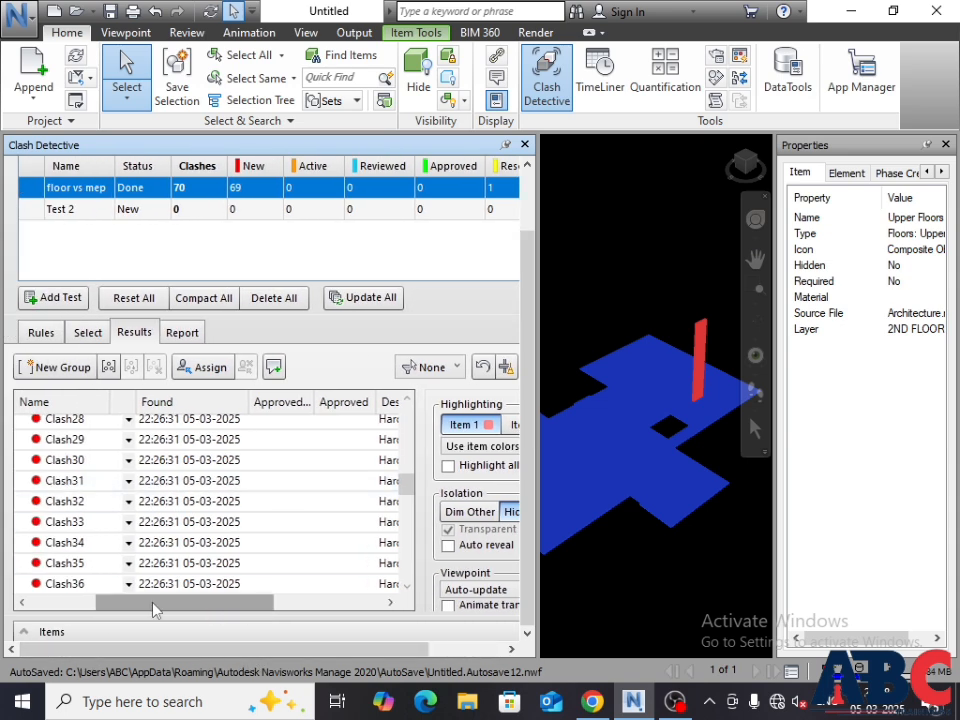
drag(155, 609, 41, 606)
scroll(204, 514, up, 9)
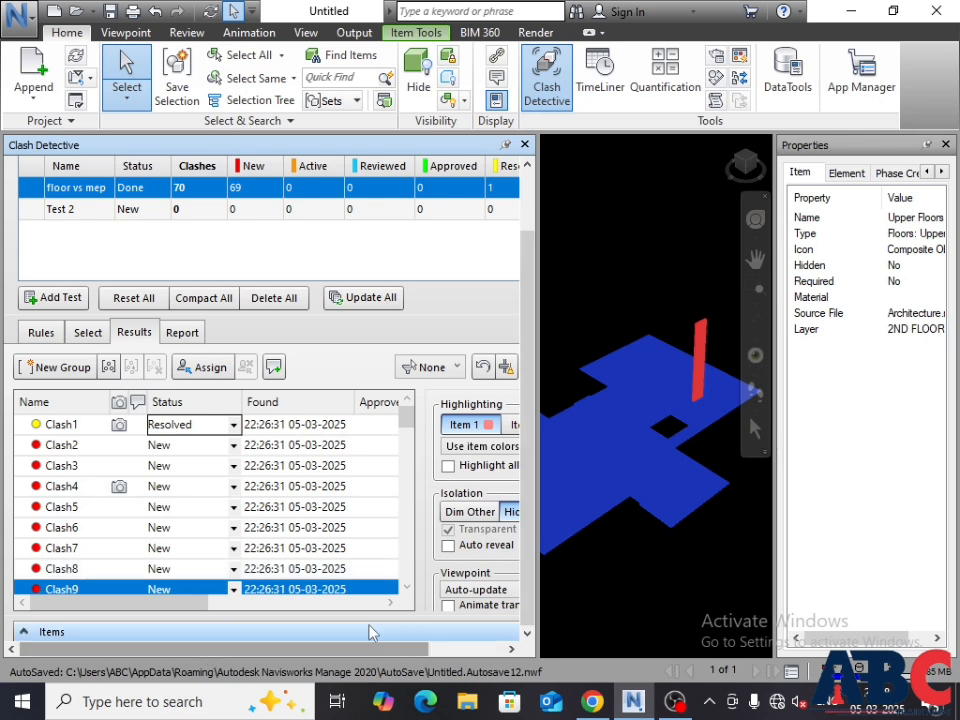
scroll(464, 487, down, 2)
scroll(461, 570, down, 2)
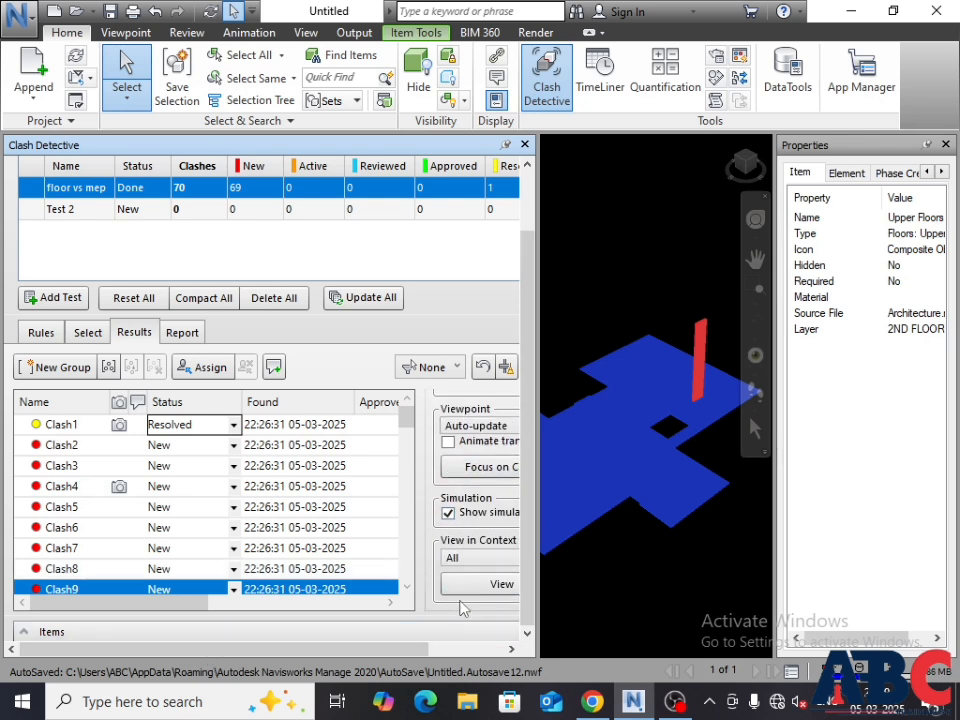
drag(422, 649, 469, 648)
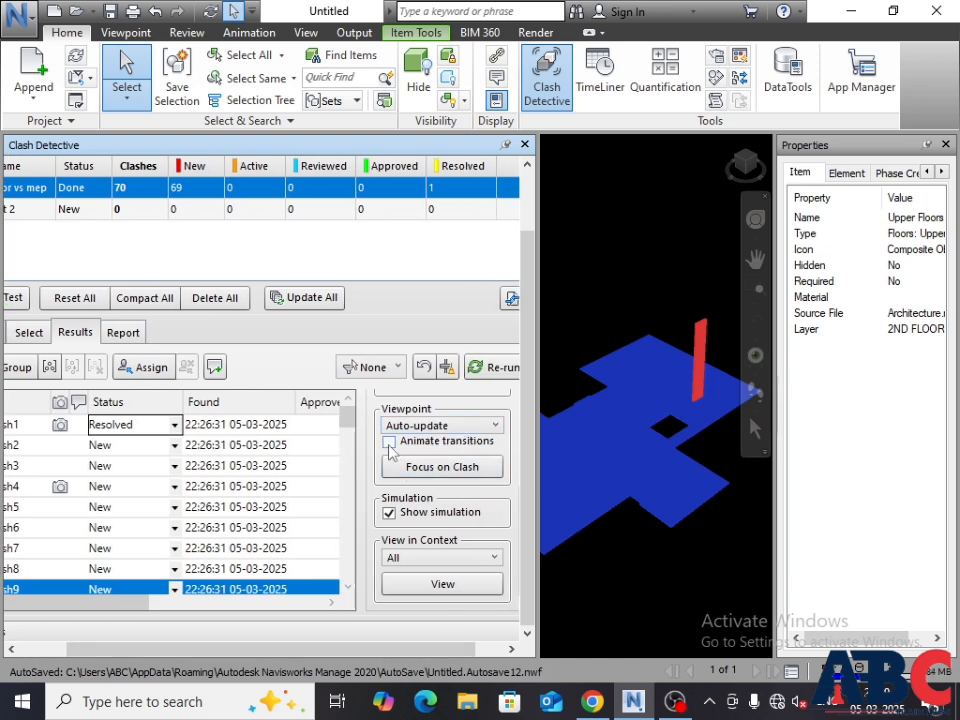
drag(341, 649, 188, 651)
scroll(88, 556, down, 6)
scroll(130, 510, up, 6)
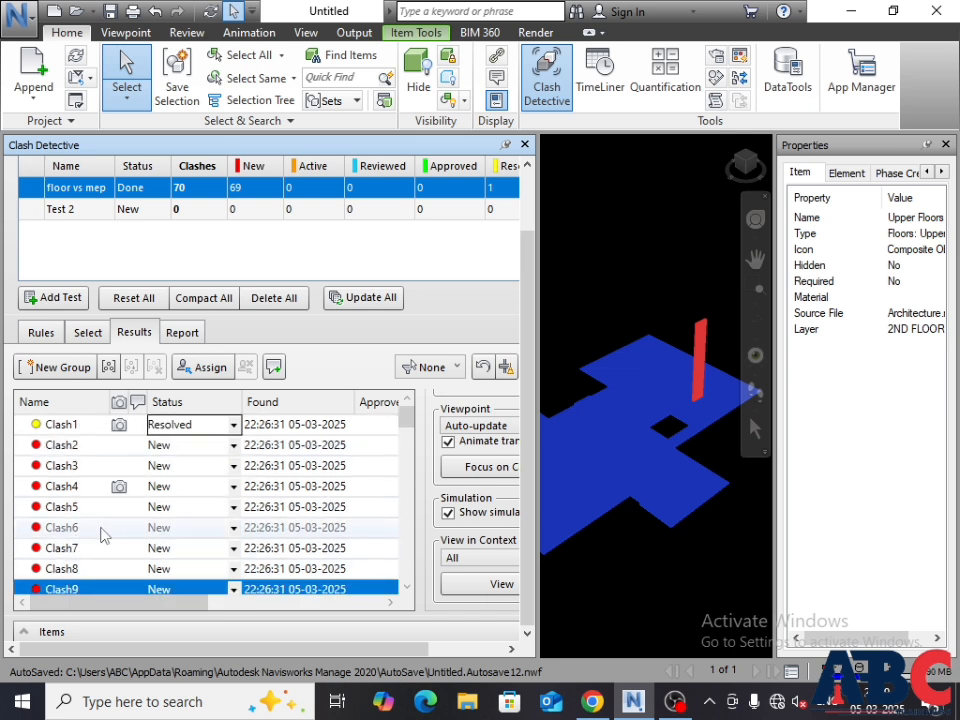
View Clash6, Clash8, Clash9 and Clash14 one after another to check the animated viewpoint transitions
click(101, 530)
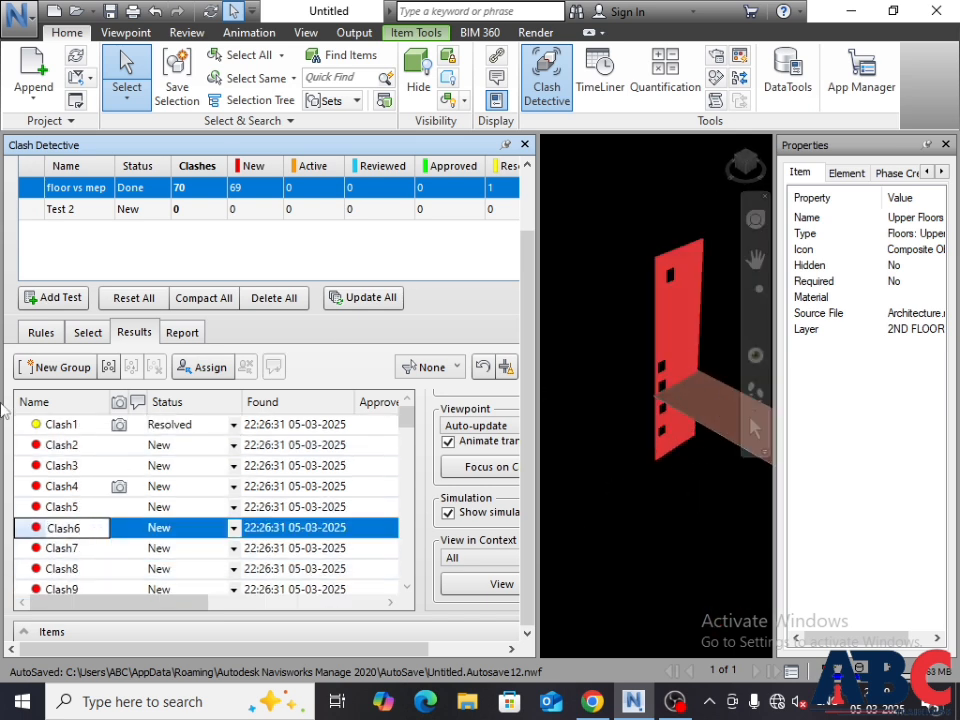
click(128, 569)
click(128, 589)
scroll(157, 540, down, 2)
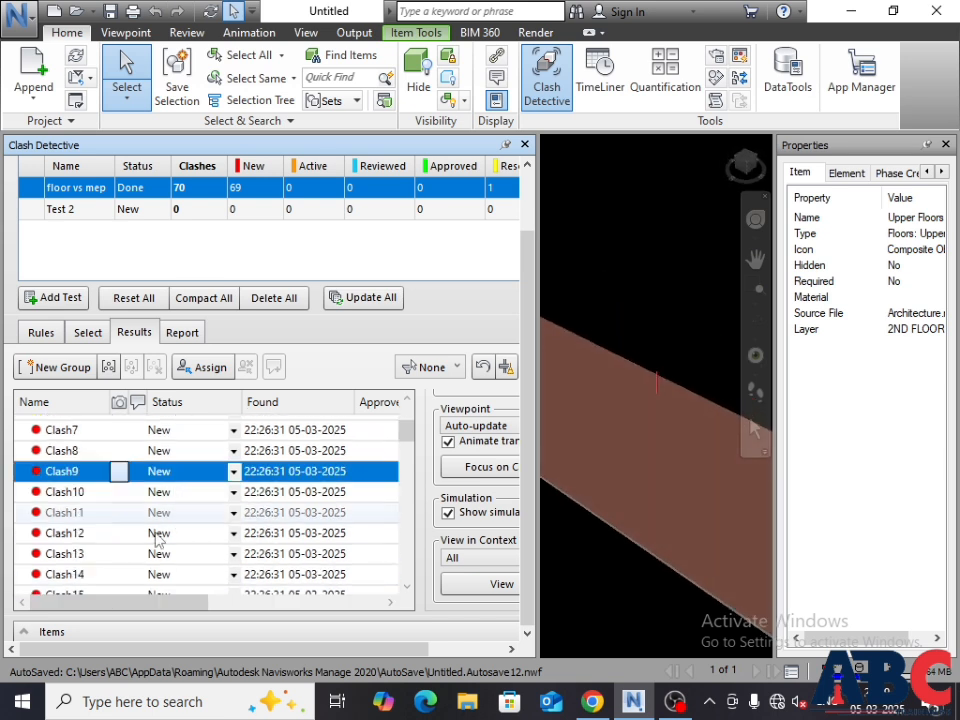
click(117, 575)
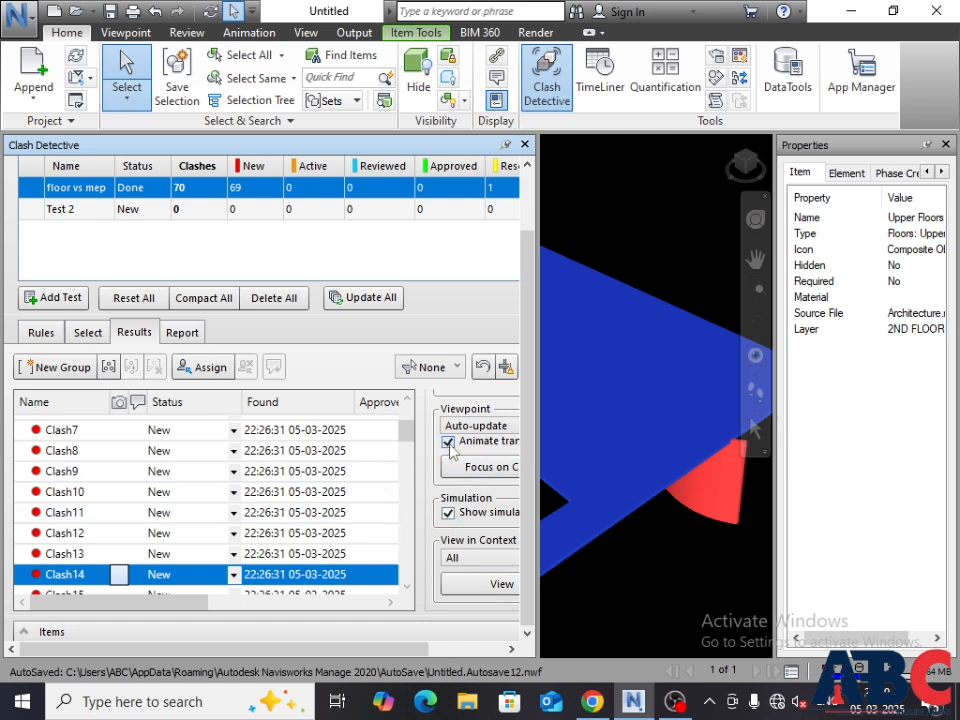
Try viewing Clash8, Clash6 and Clash7 with animated transitions turned off, and turn the animation back on
scroll(150, 510, up, 2)
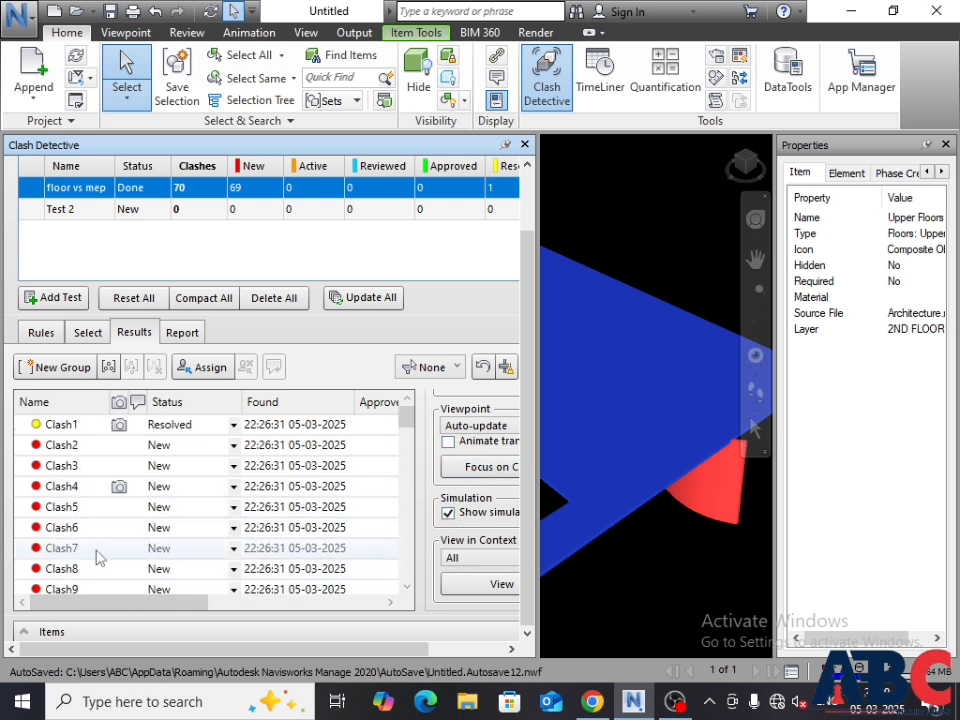
click(97, 576)
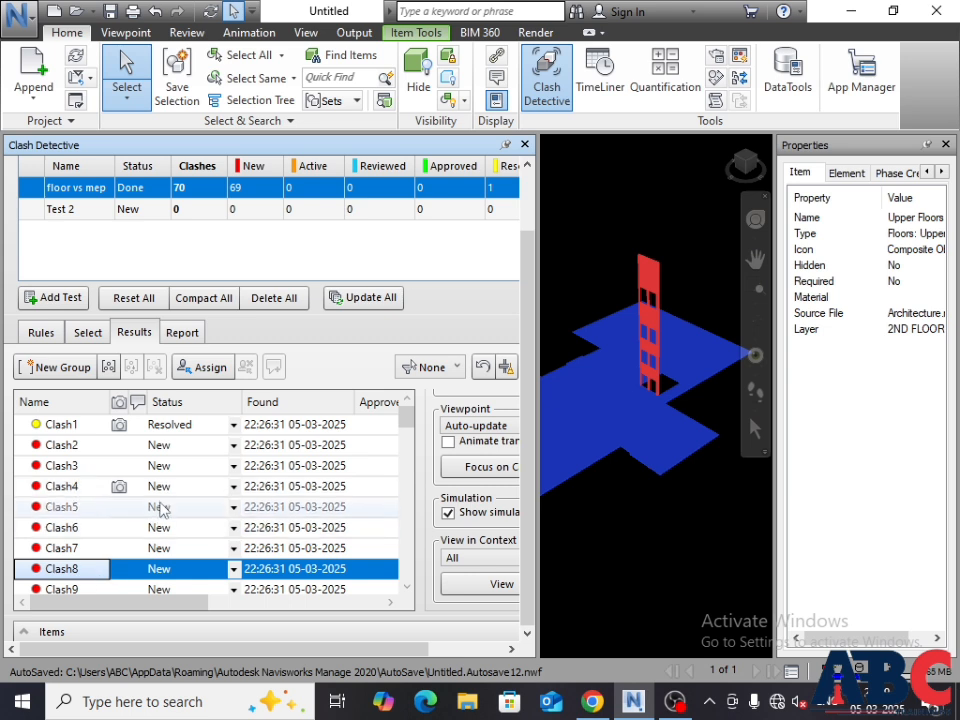
click(82, 530)
click(93, 549)
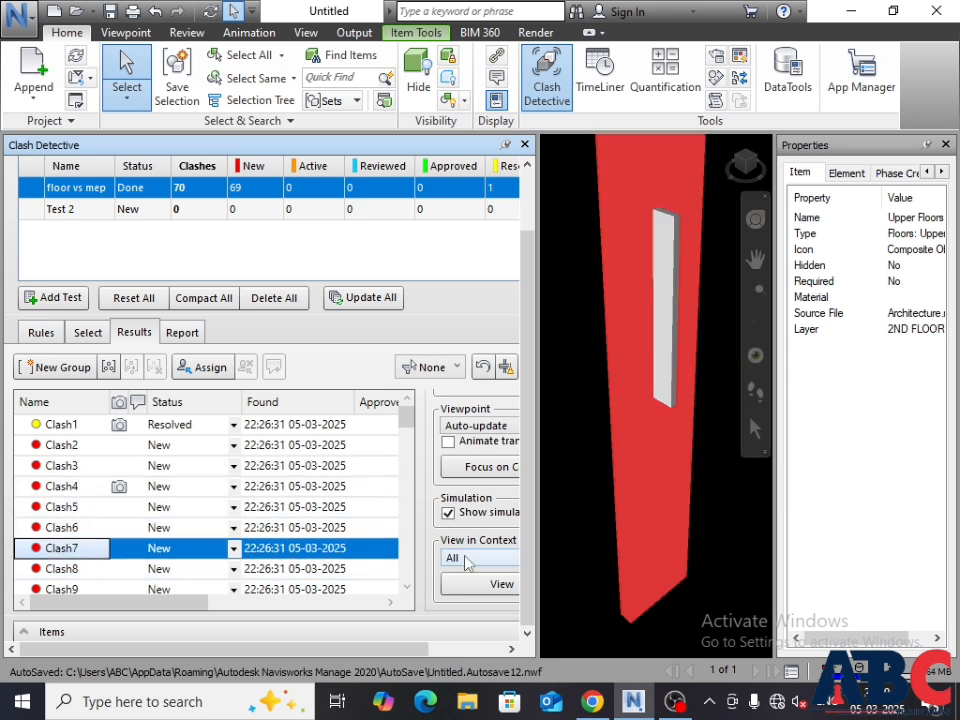
click(448, 440)
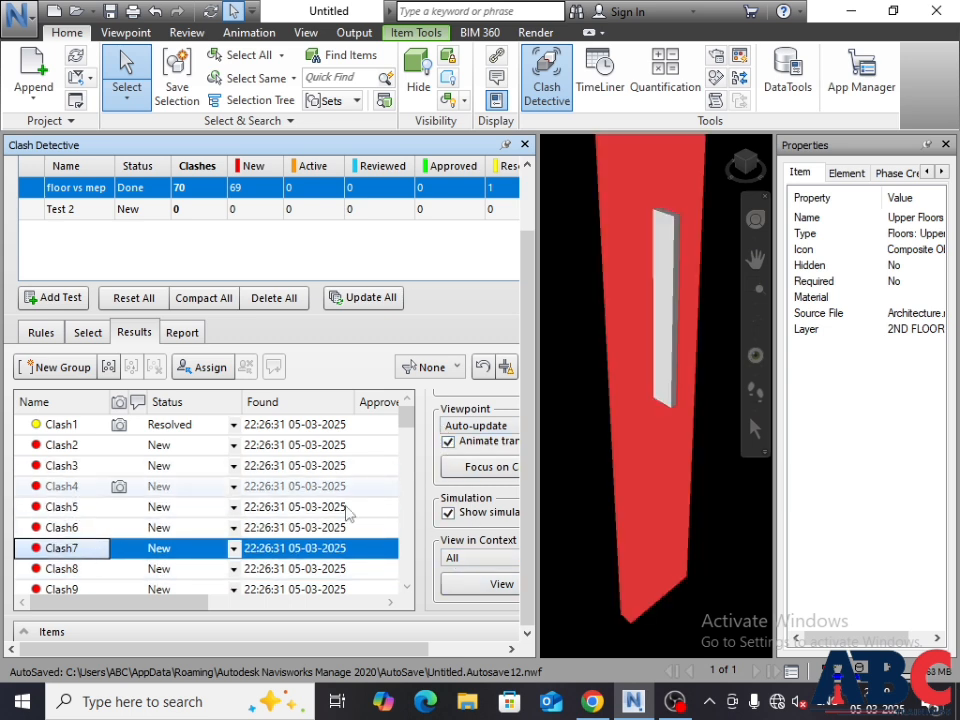
Examine Clash14, Clash12, Clash3, Clash7 and Clash6 in the model with animated transitions enabled
scroll(200, 520, down, 2)
click(125, 580)
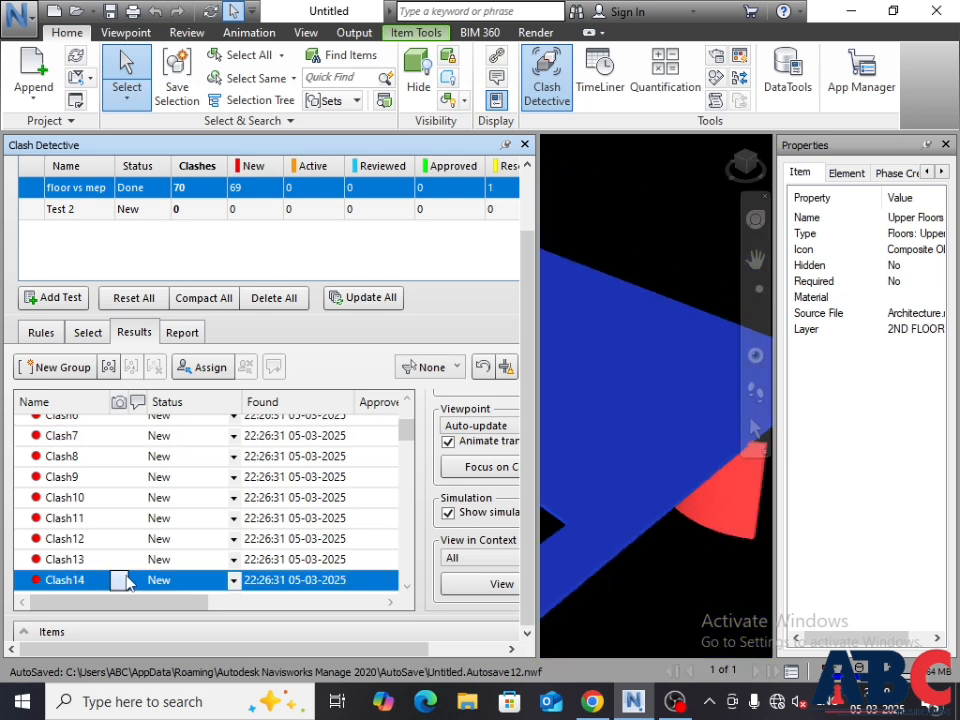
click(140, 538)
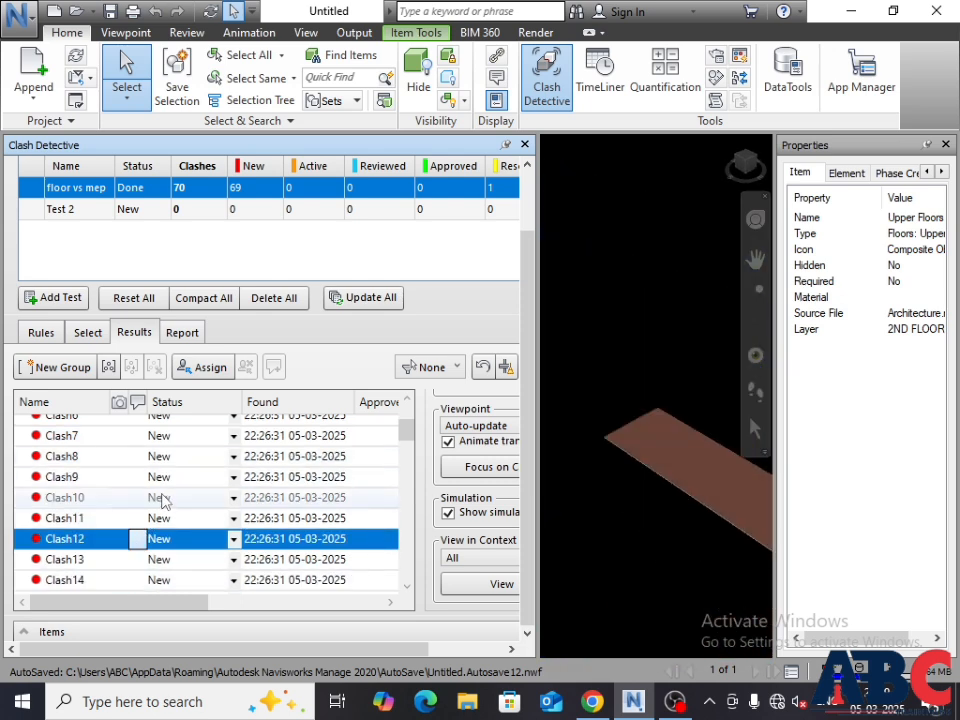
scroll(140, 500, up, 2)
scroll(120, 535, down, 4)
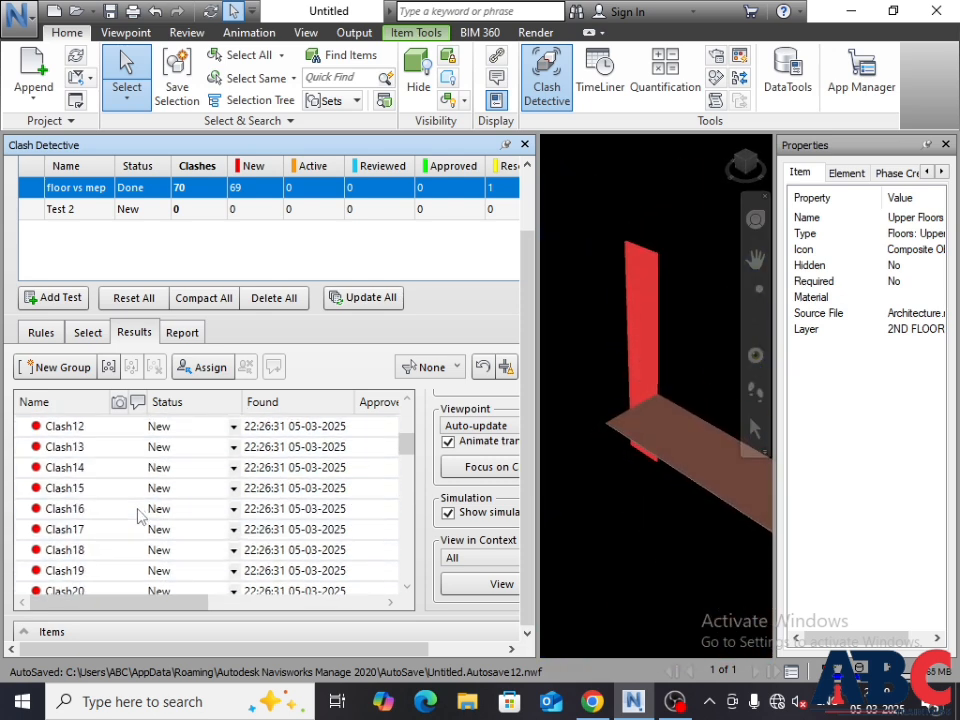
scroll(140, 500, up, 4)
click(138, 468)
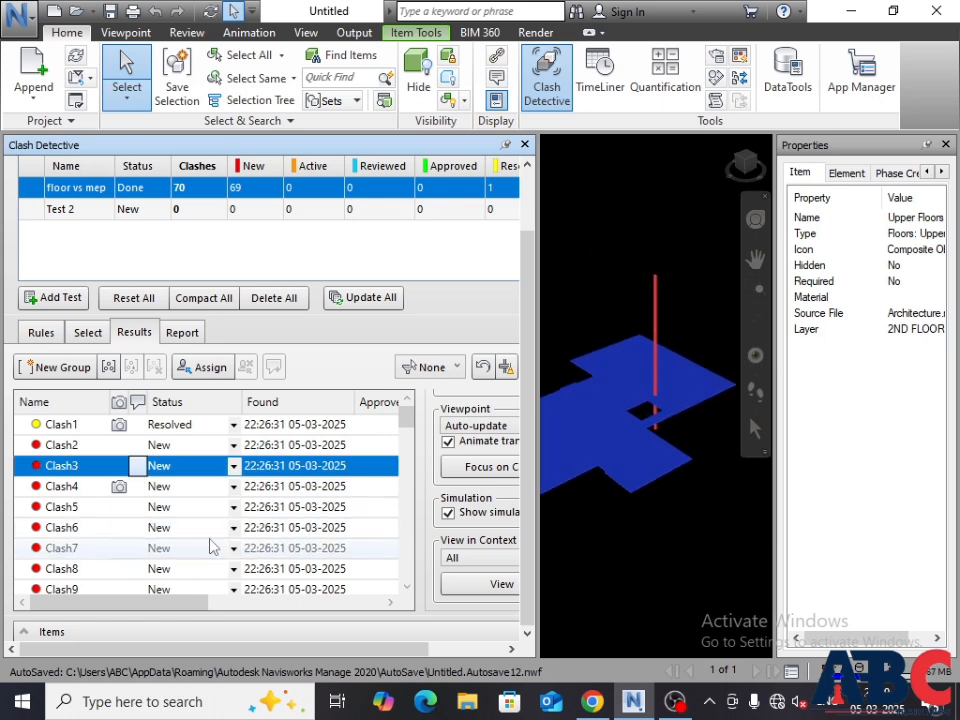
click(144, 548)
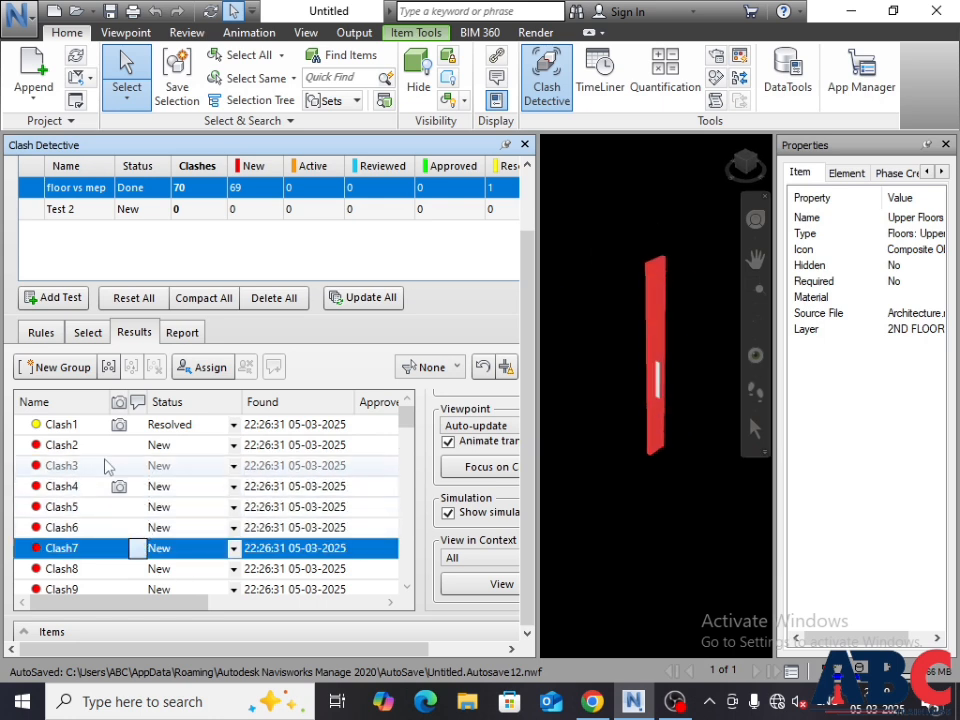
click(140, 527)
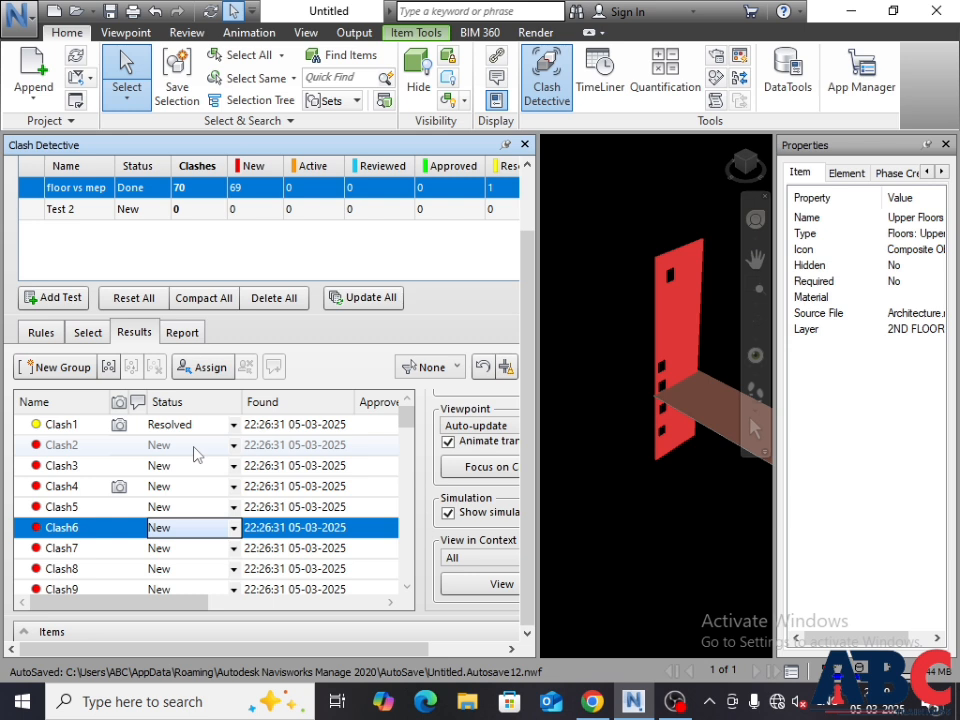
View Clash2 and select its highlighted vertical element in the model to inspect its properties
click(106, 448)
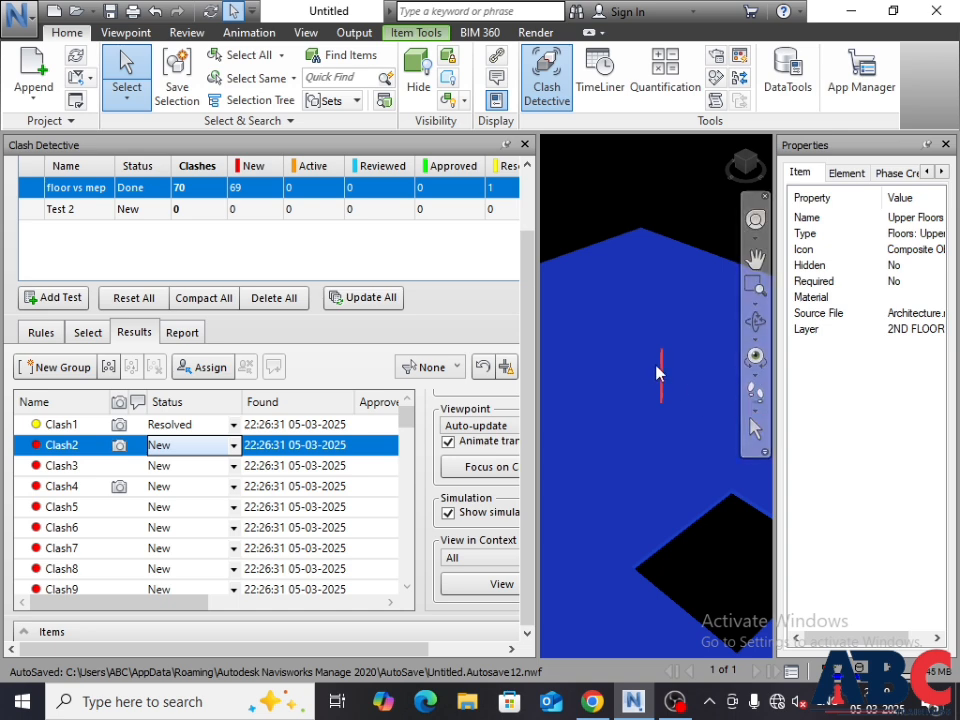
click(660, 394)
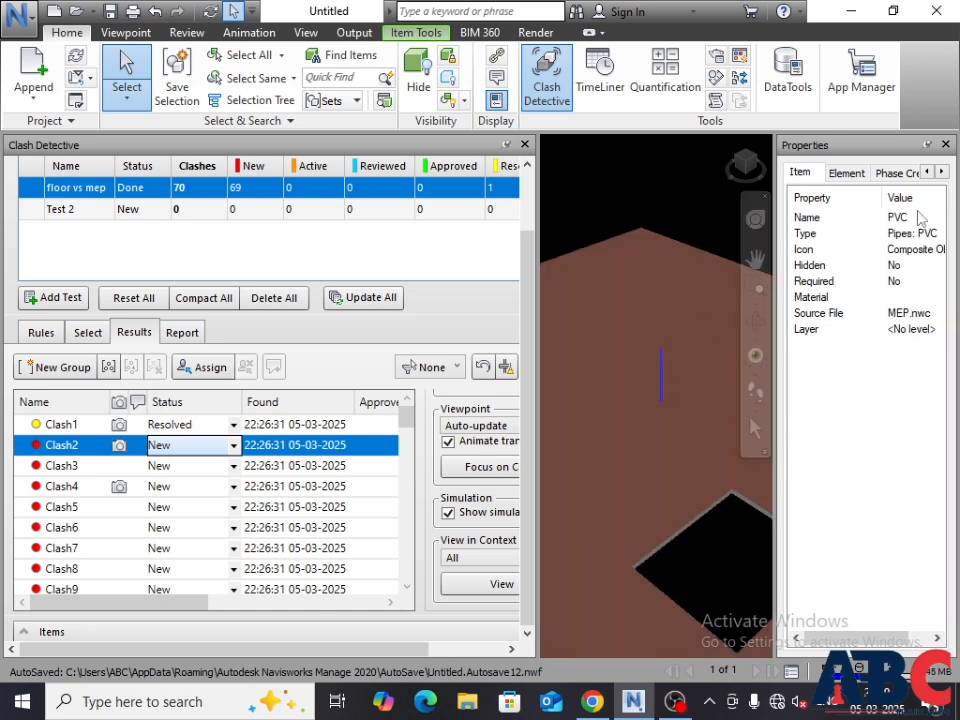
Select Clash3 through Clash6 together and examine up close where the vertical element meets the floor
click(92, 536)
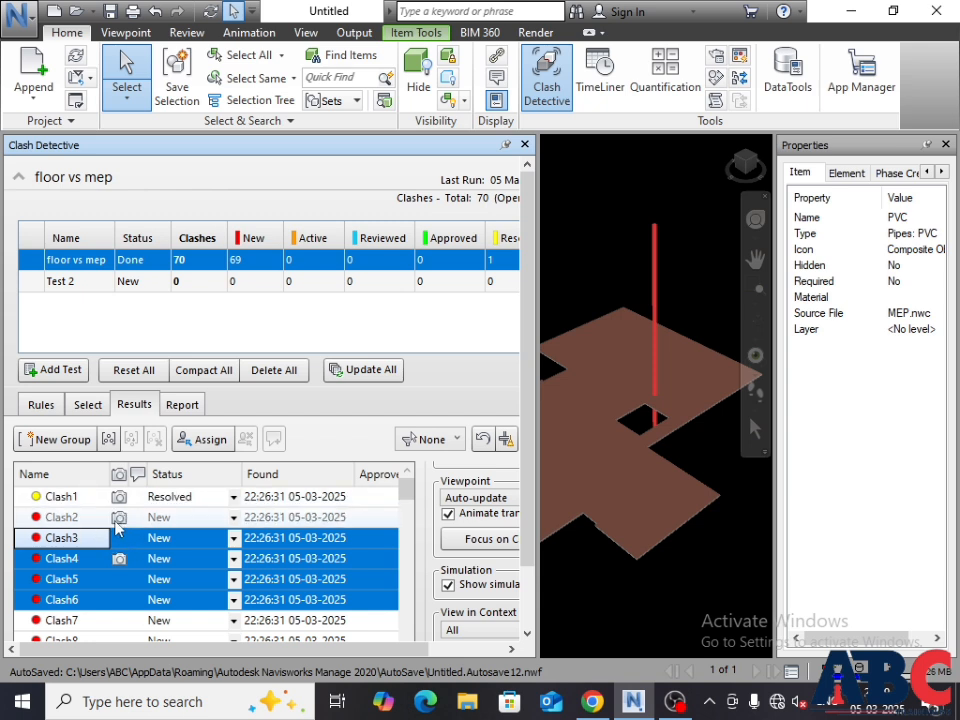
scroll(656, 410, down, 4)
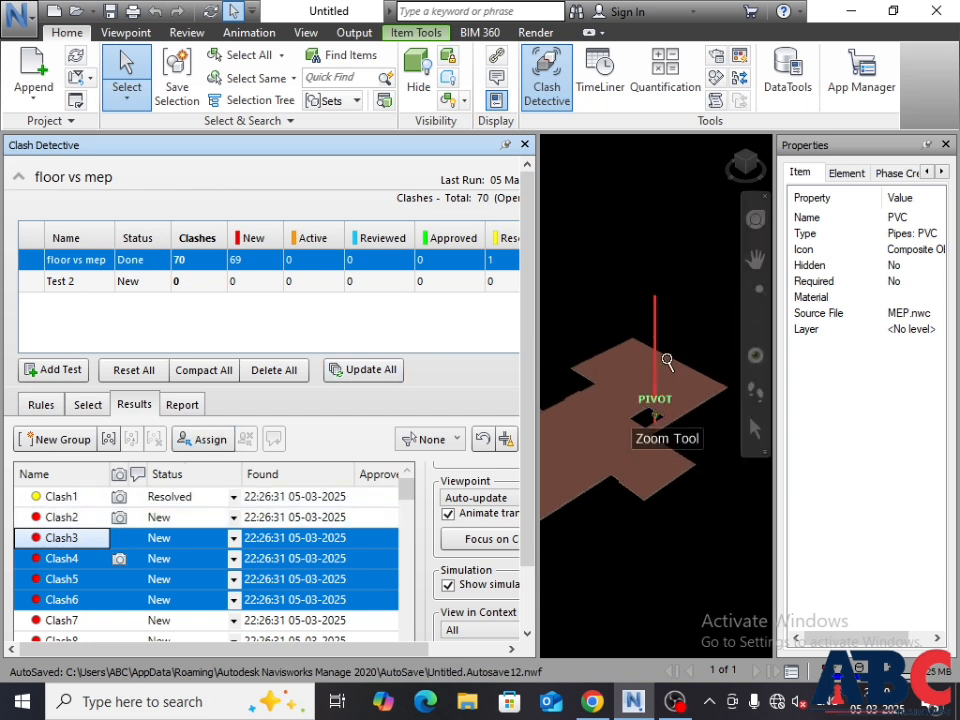
scroll(582, 470, up, 5)
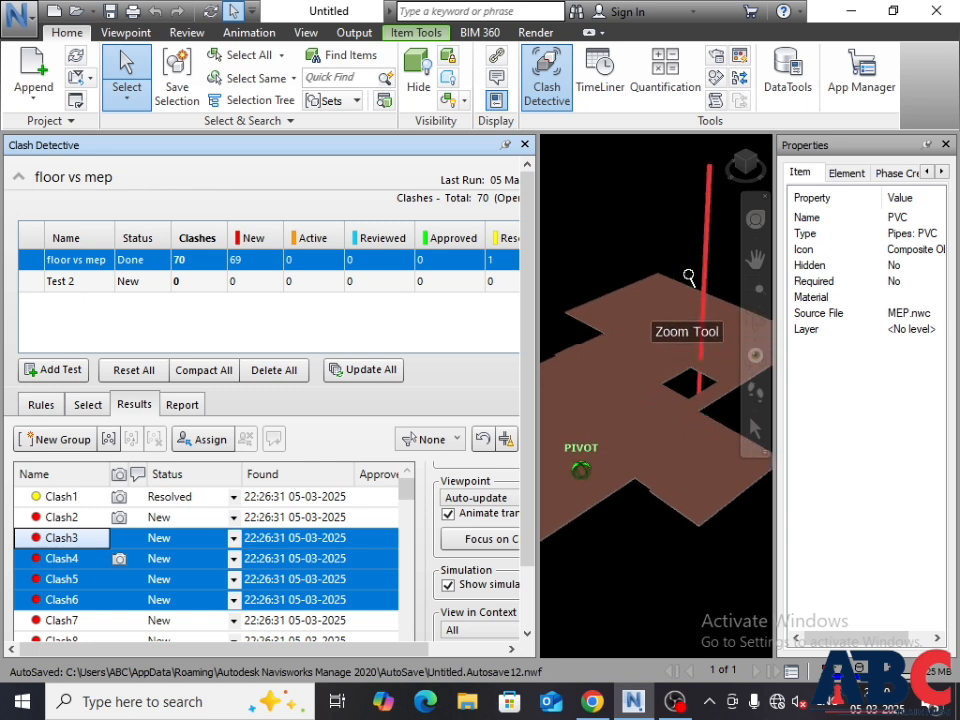
scroll(695, 370, up, 3)
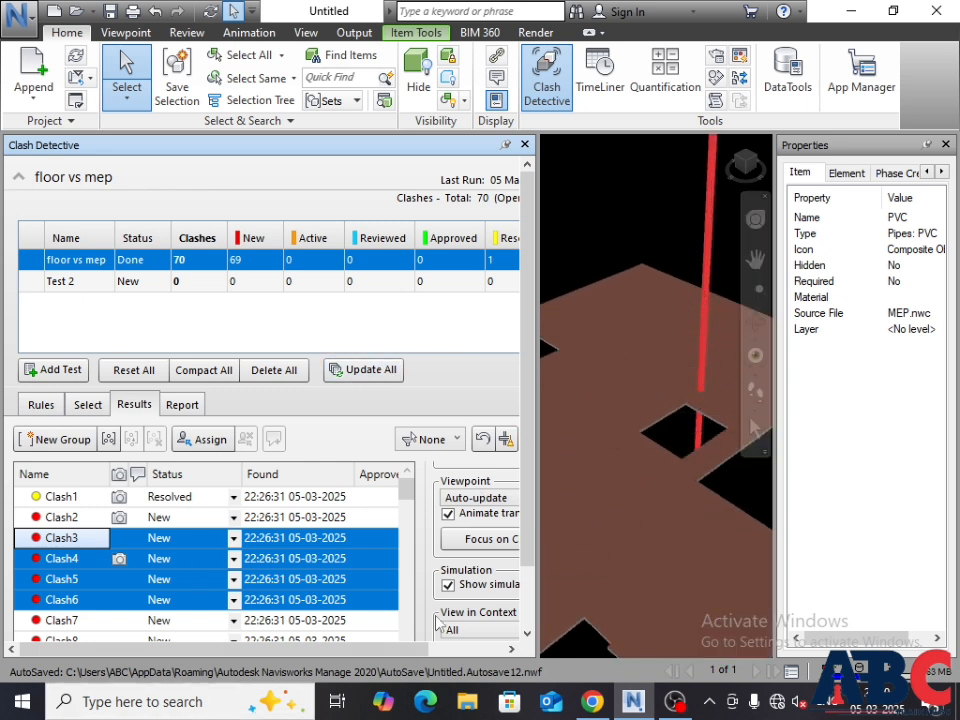
Skim the clash results list and open the report settings for the floor vs mep test
scroll(255, 560, down, 5)
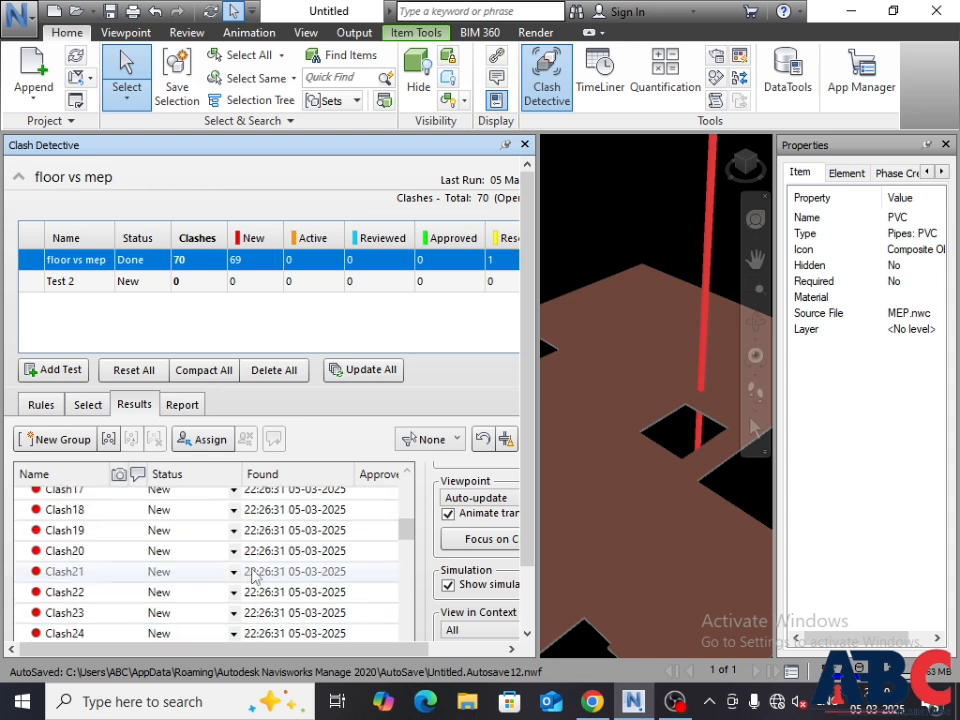
scroll(340, 575, up, 5)
click(182, 405)
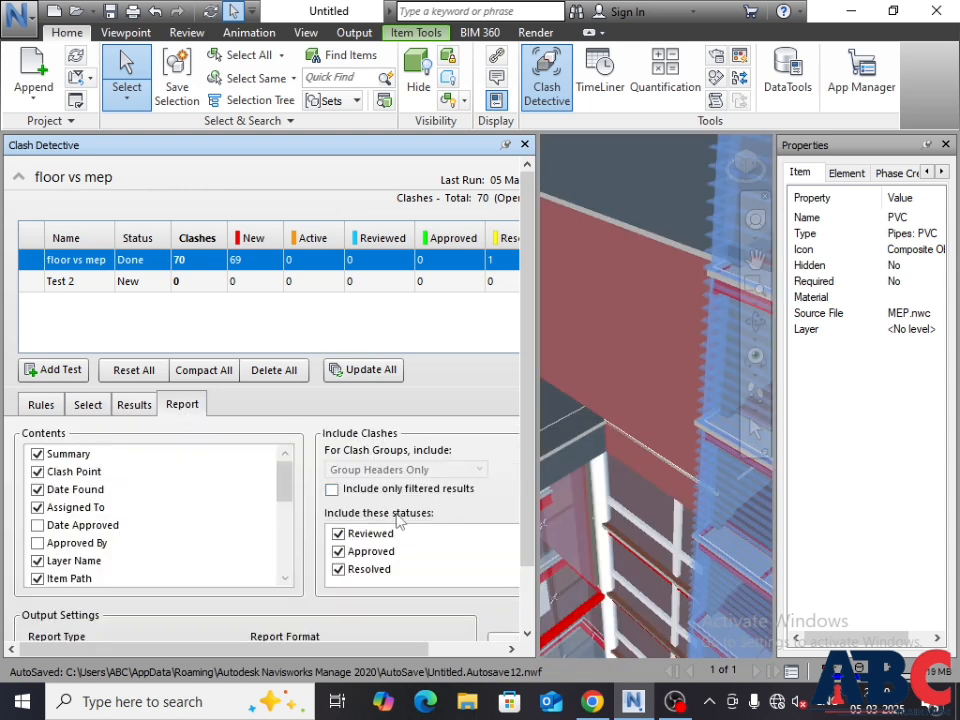